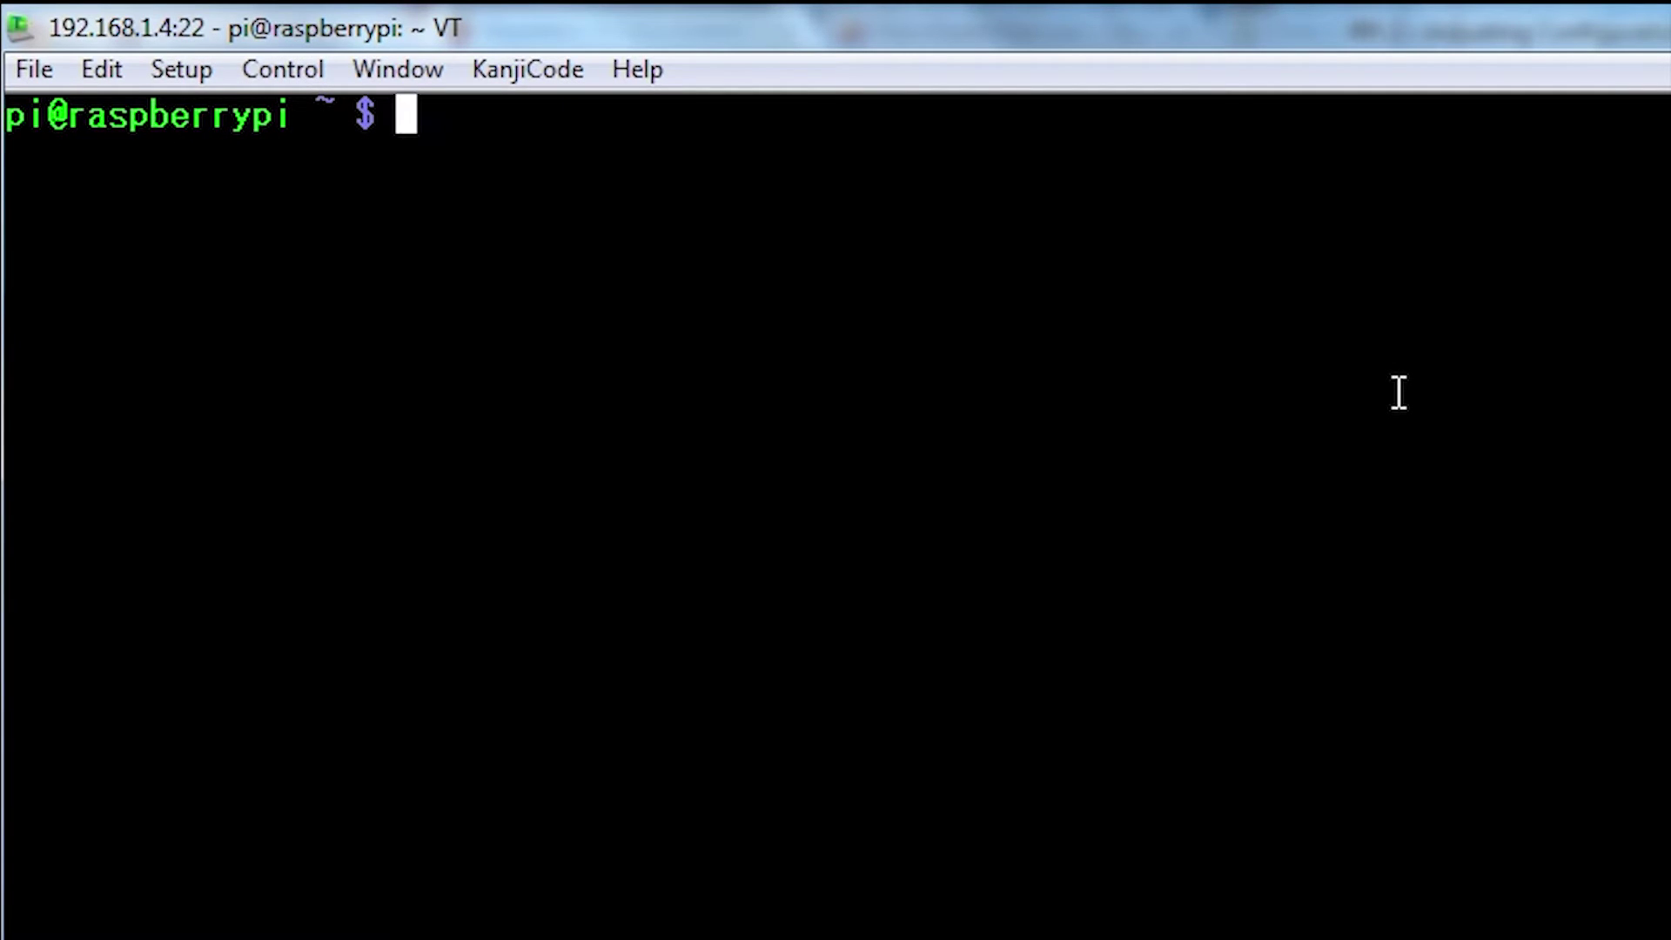
Step: Run sudo raspi-config to launch the Raspberry Pi configuration tool
type("sud")
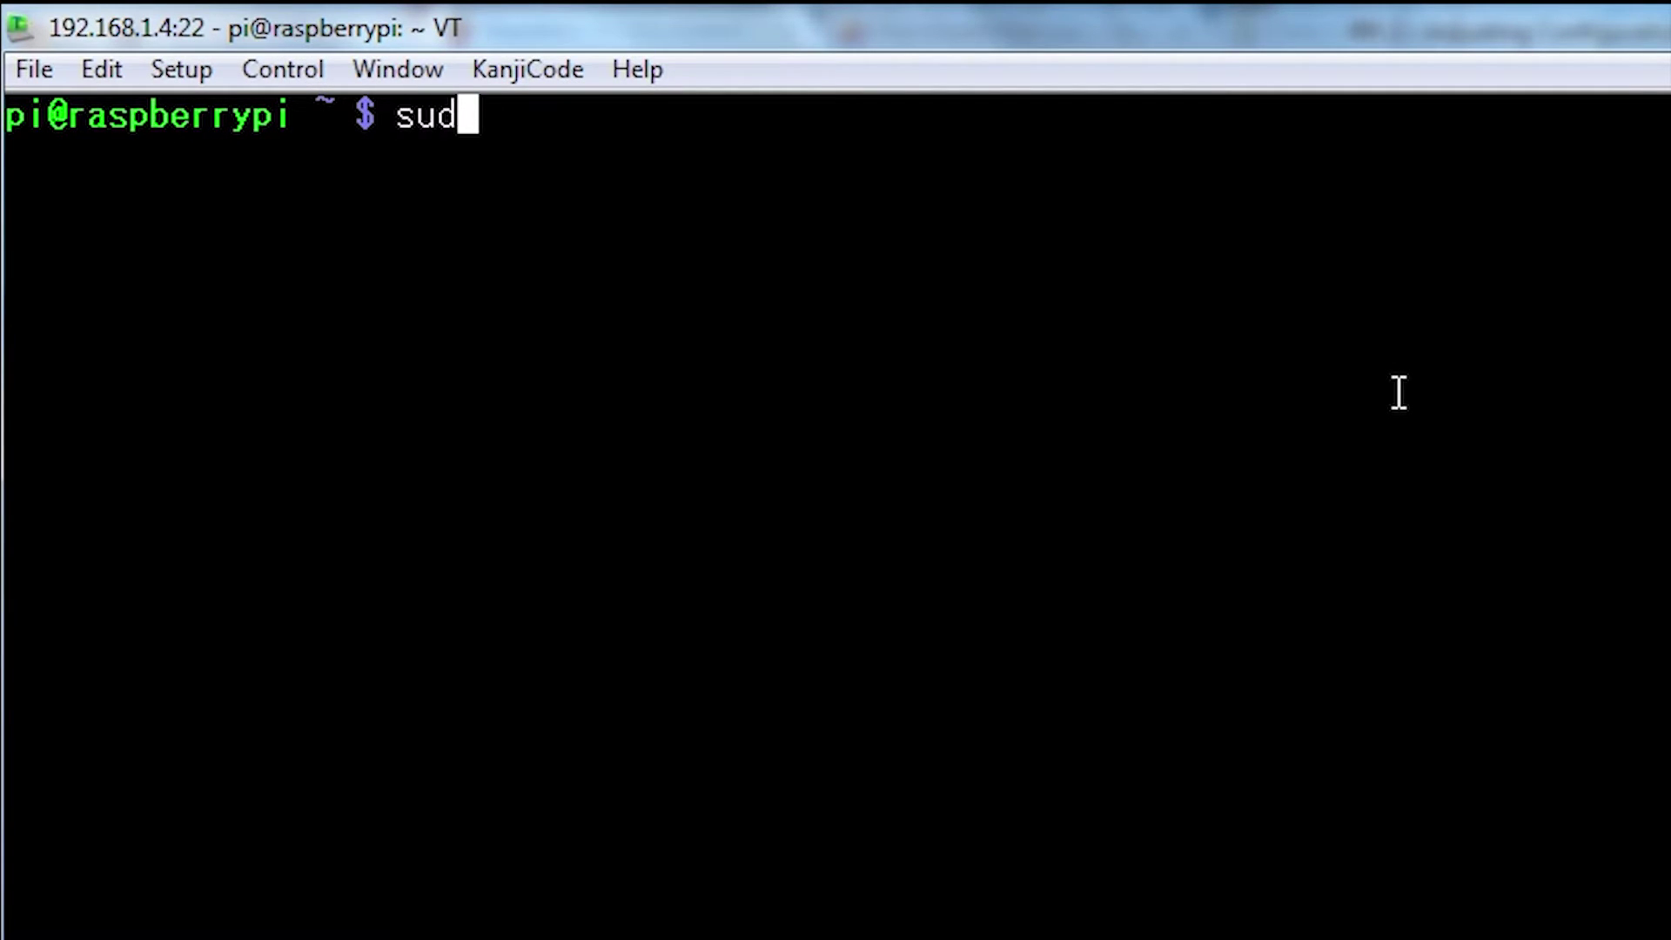
type("o ras")
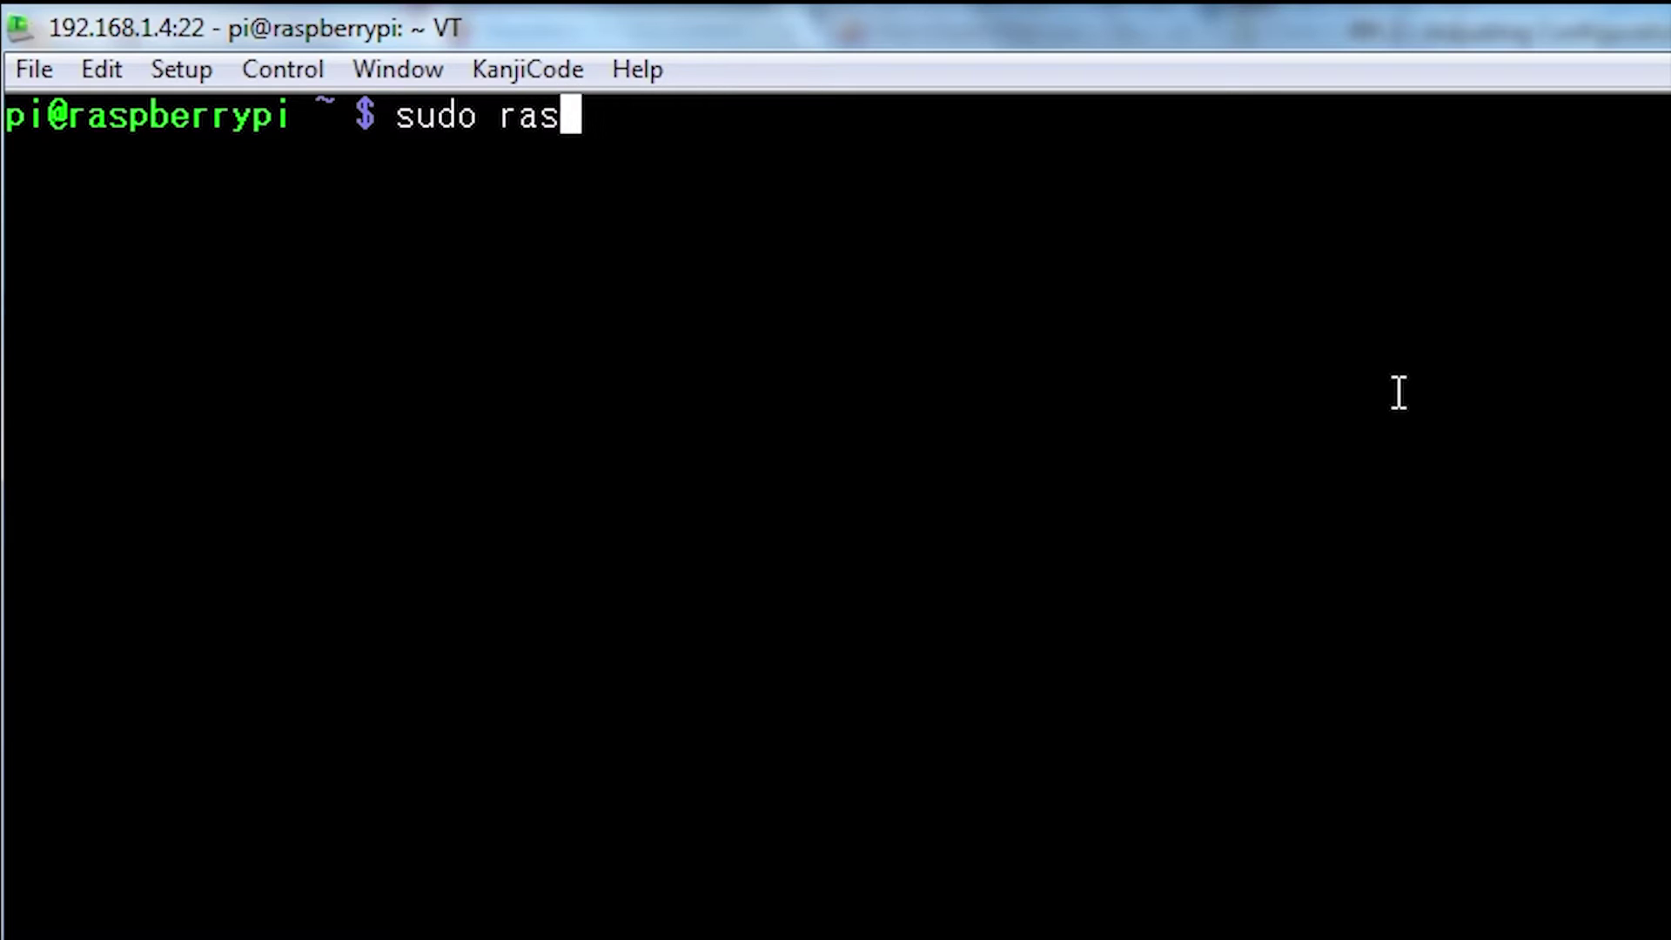
type("pi-")
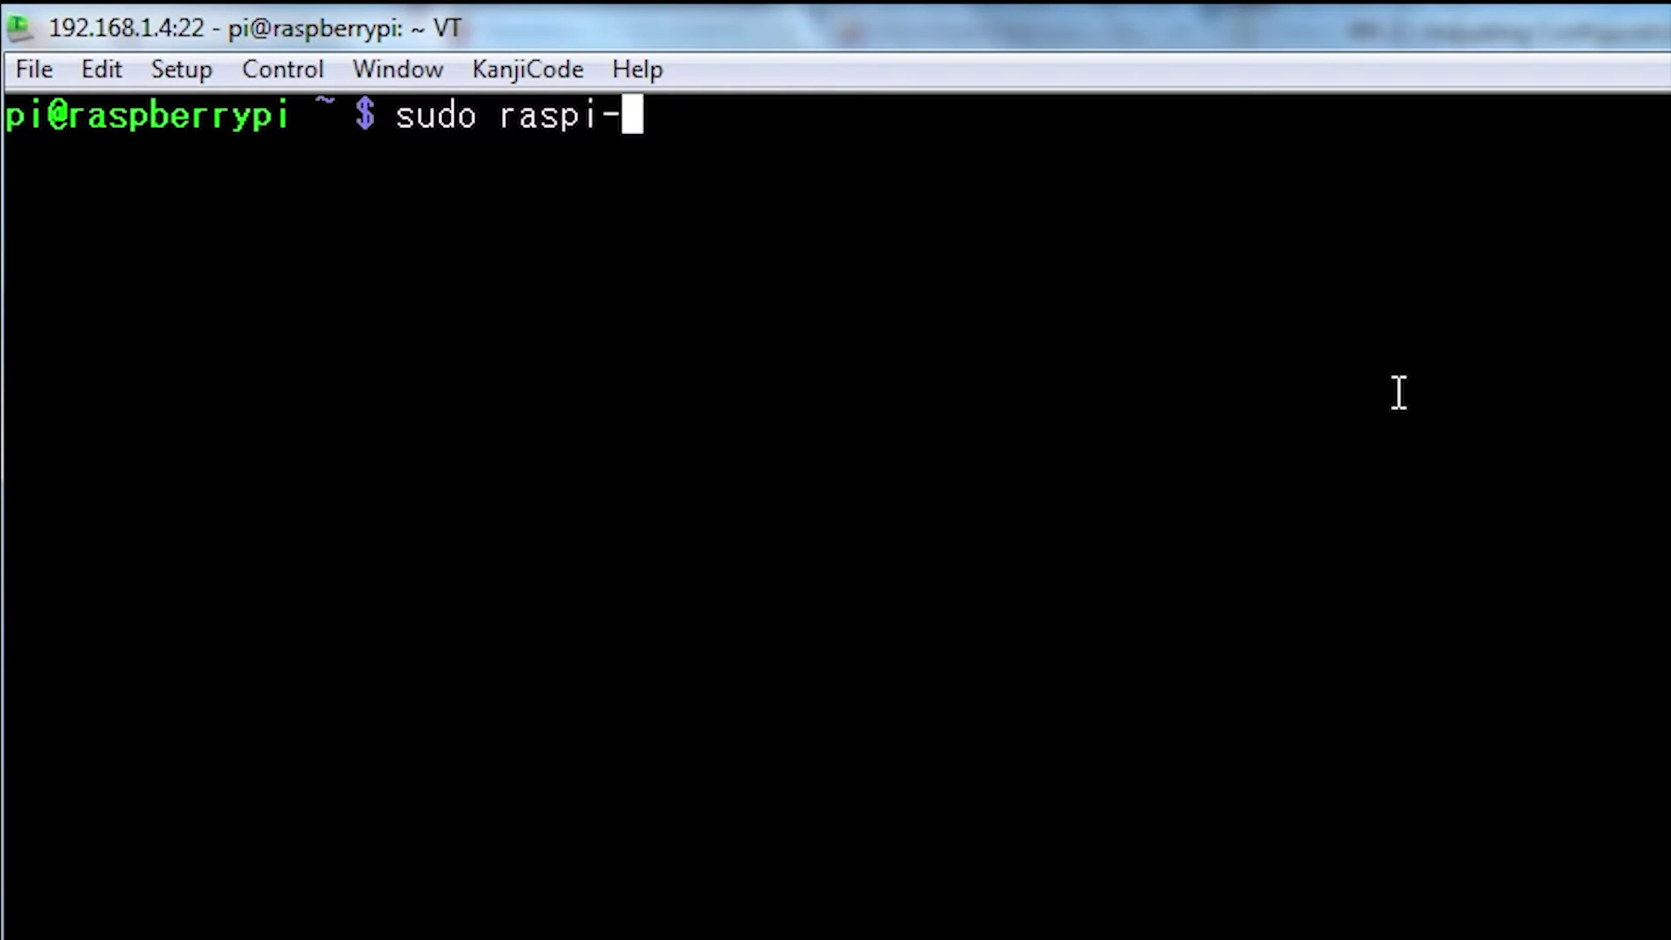
type("conf")
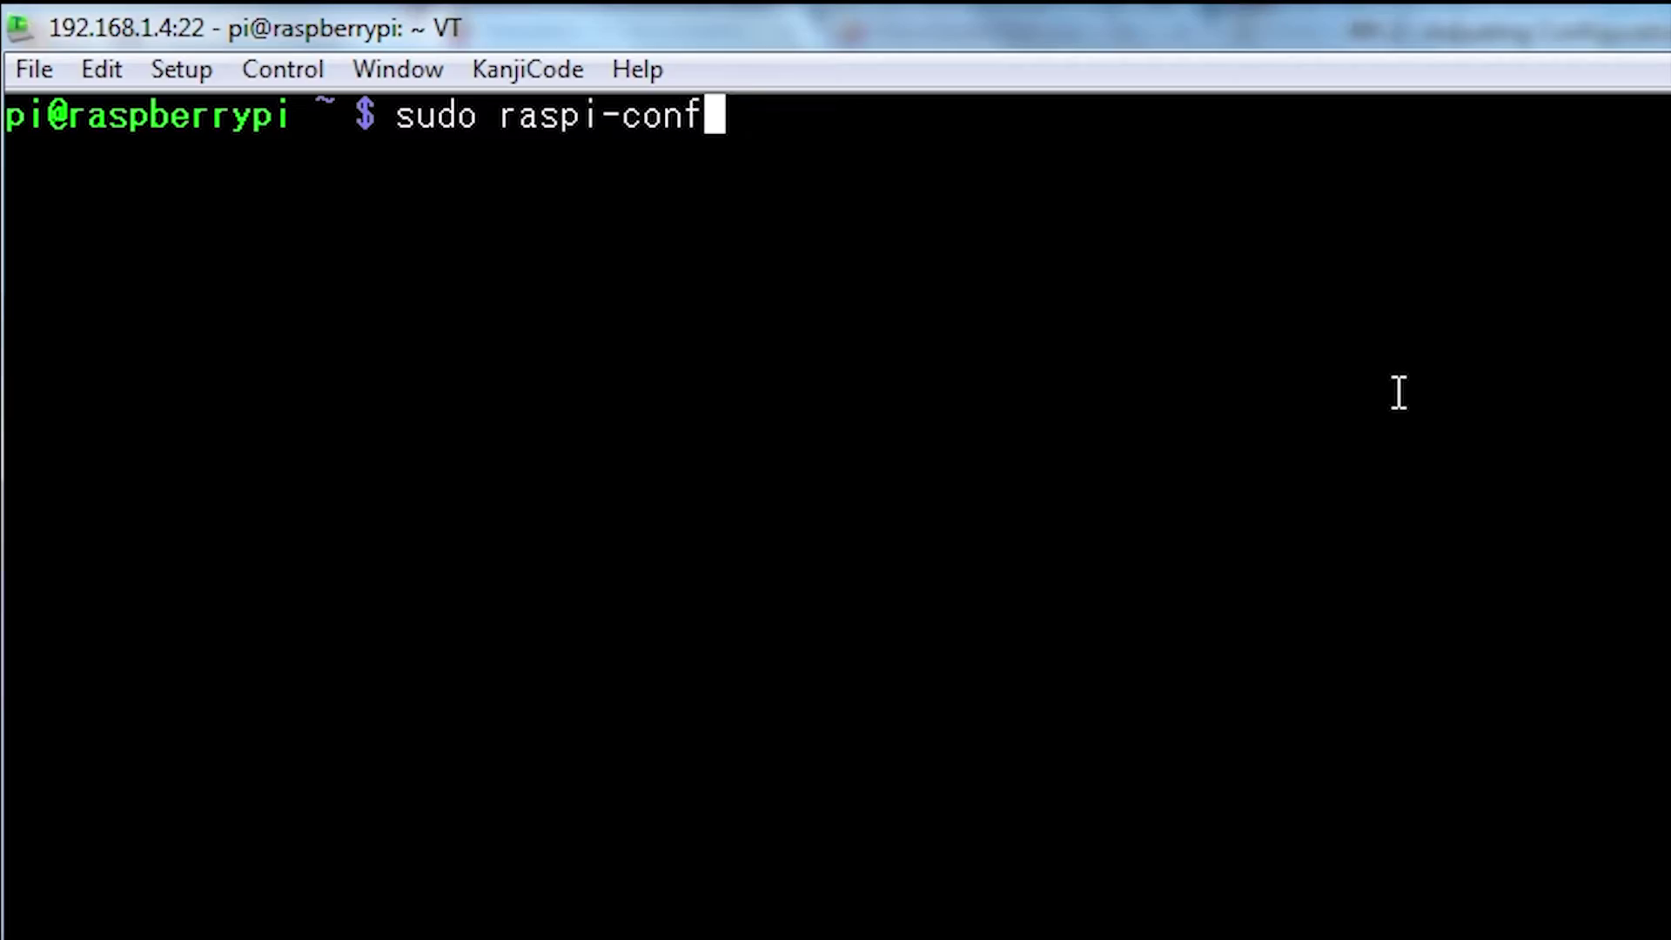
type("ig")
key("Return")
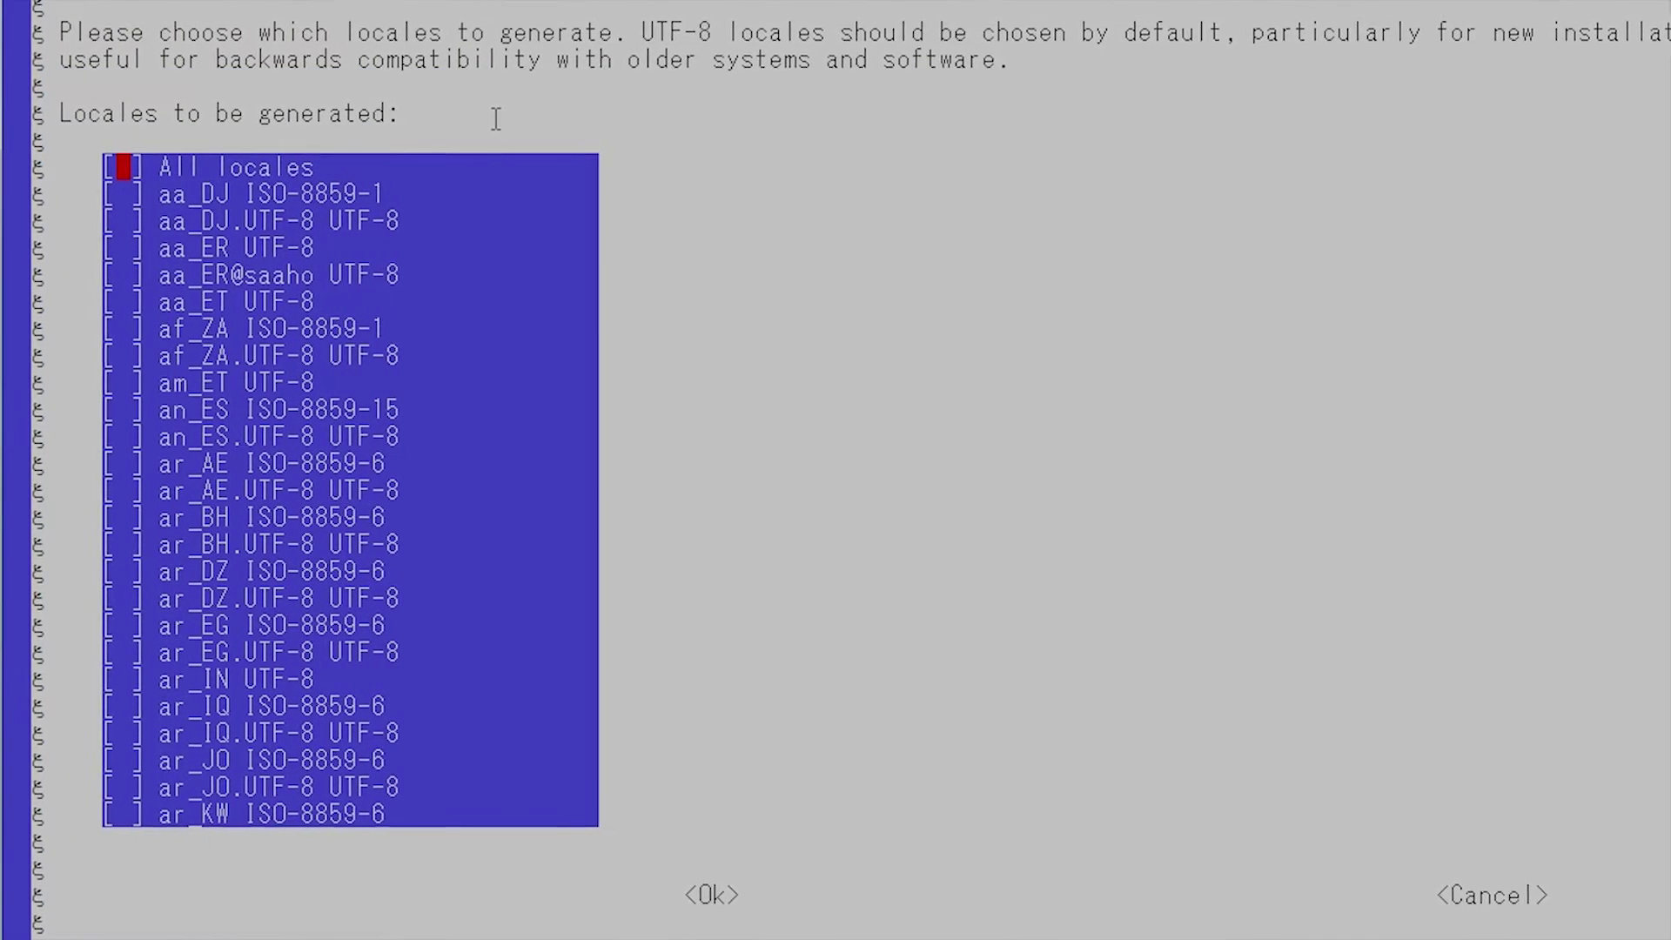
Step: Move down the locale list past the en_GB entries to en_US.UTF-8 and accept to generate locales
key("Down")
key("Down")
key("Down")
key("Down")
key("Down")
key("Down")
key("Down")
key("Down")
key("Down")
key("Down")
key("Down")
key("Down")
key("Down")
key("Down")
key("Down")
key("Down")
key("Down")
key("Down")
key("Down")
key("Down")
key("Down")
key("Down")
key("Down")
key("Down")
key("Down")
key("Down")
key("Down")
key("Down")
key("Down")
key("Down")
key("Down")
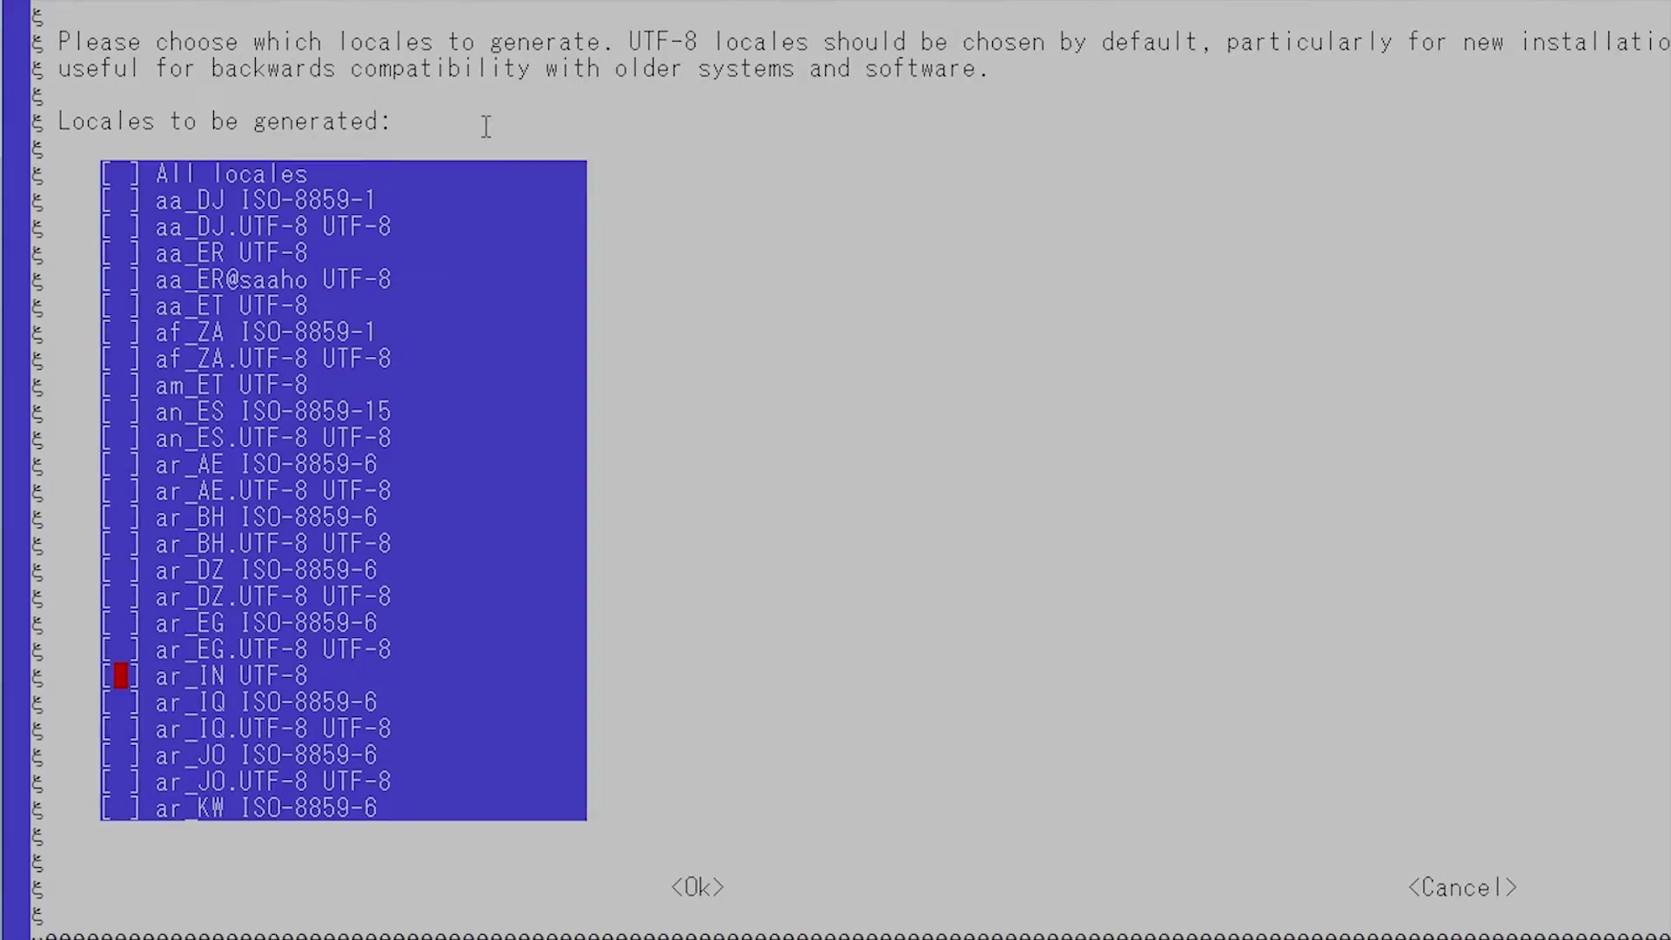
key("Down")
key("Down")
key("Down")
key("Down")
key("Down")
key("Down")
key("Down")
key("Down")
key("Down")
key("Down")
key("Down")
key("Down")
key("Down")
key("Down")
key("Down")
key("Down")
key("Down")
key("Down")
key("Down")
key("Down")
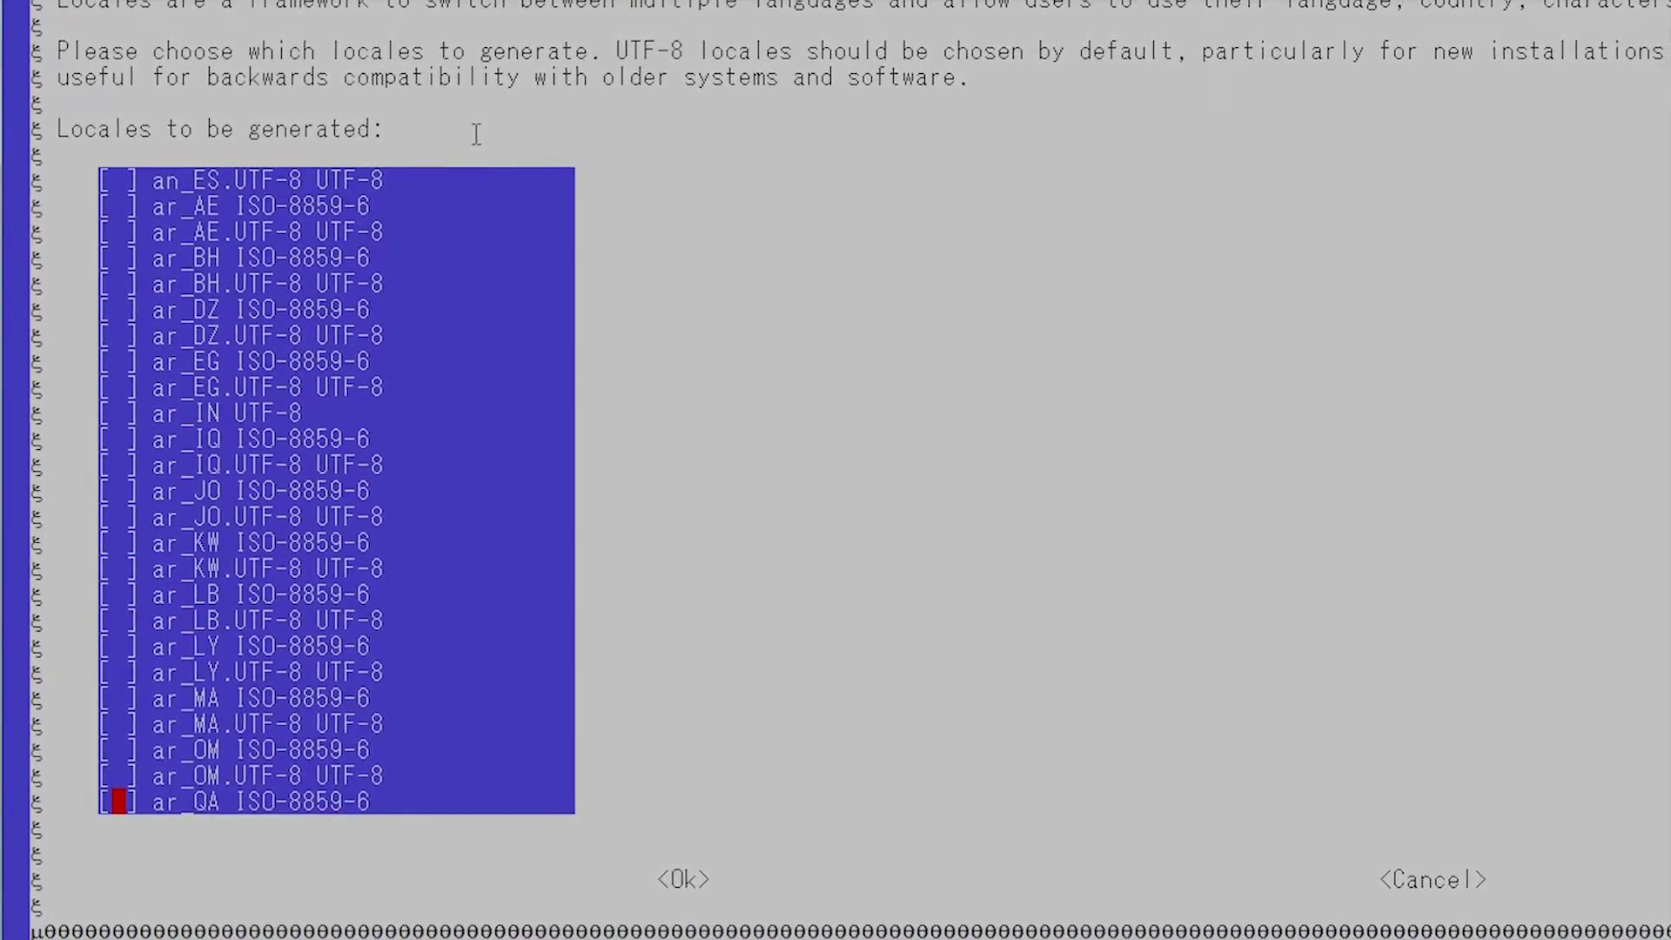
key("Down")
key("Down")
key("Down")
key("Down")
key("Down")
key("Down")
key("Down")
key("Down")
key("Down")
key("Down")
key("Down")
key("Down")
key("Down")
key("Down")
key("Down")
key("Down")
key("Down")
key("Down")
key("Down")
key("Down")
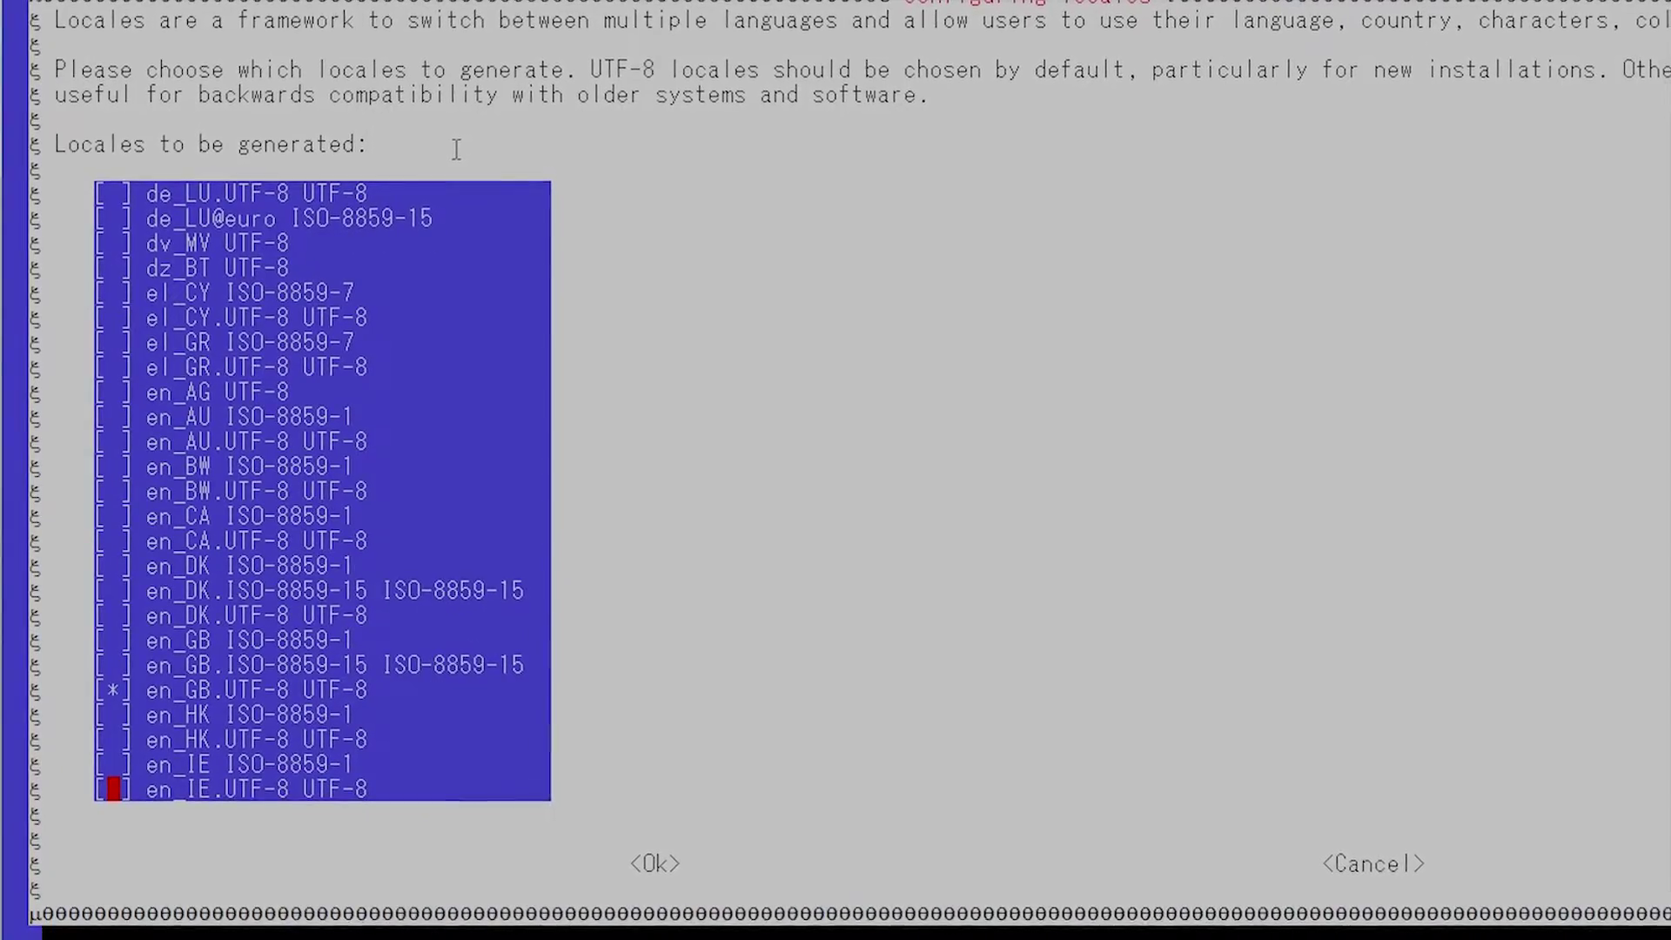
key("Down")
key("Down")
key("Up")
key("Up")
key("Up")
key("Up")
key("Up")
key("Up")
key("Up")
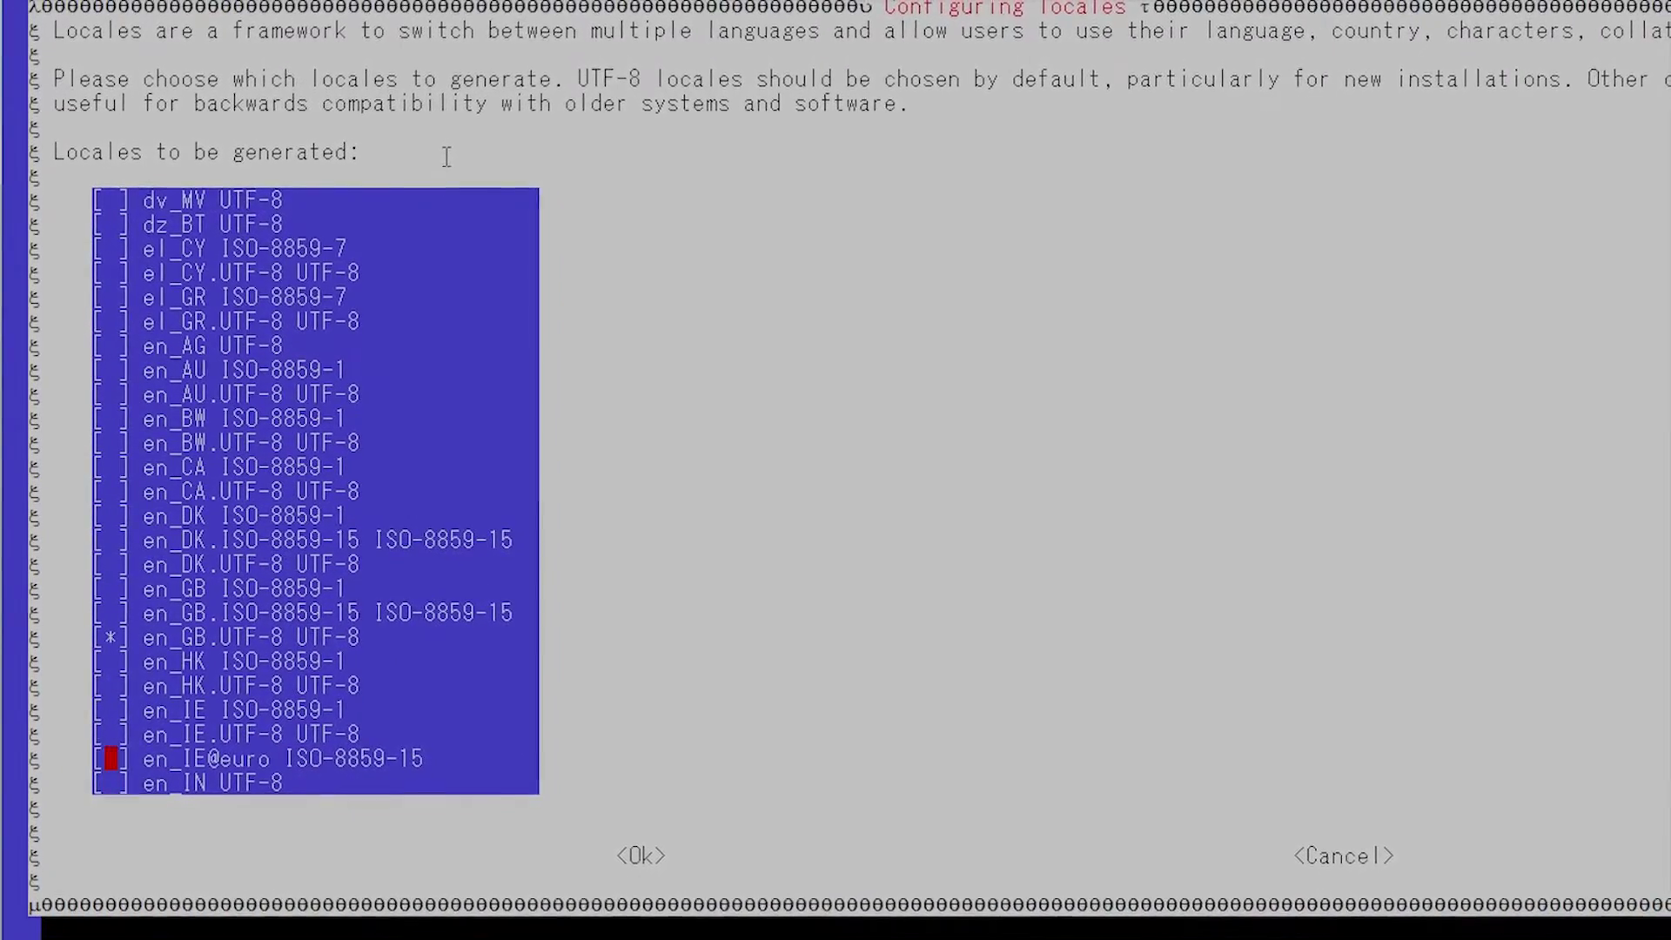
key("Down")
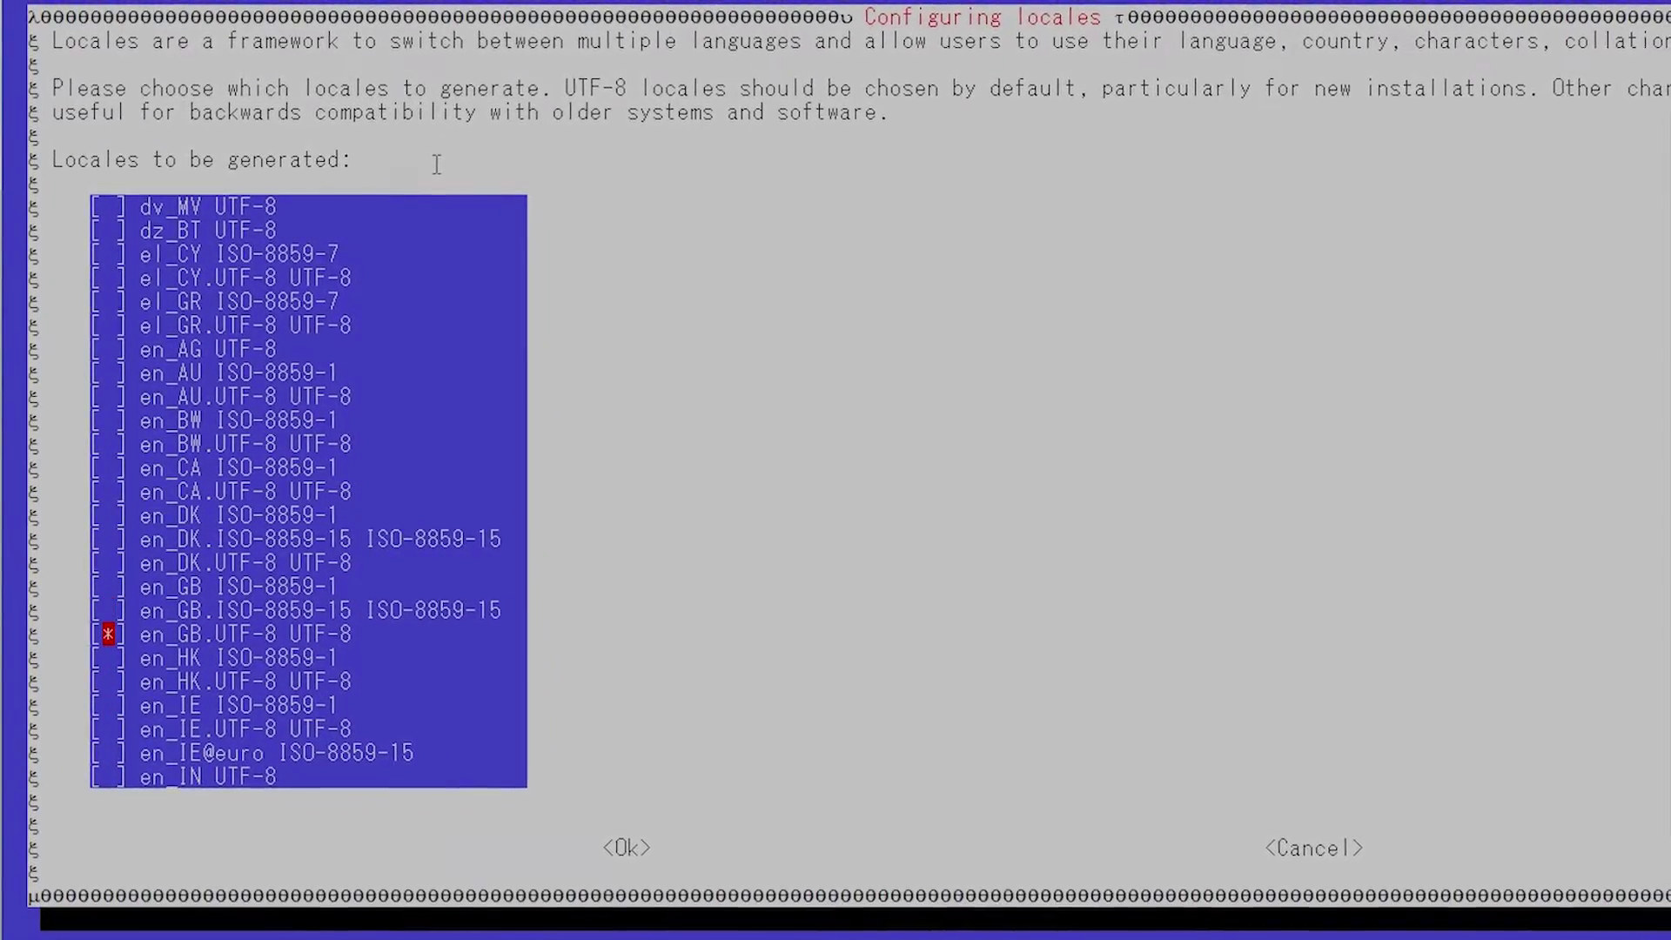
key("Down")
key("Down")
key("Down")
key("Down")
key("Down")
key("Down")
key("Down")
key("Down")
key("Down")
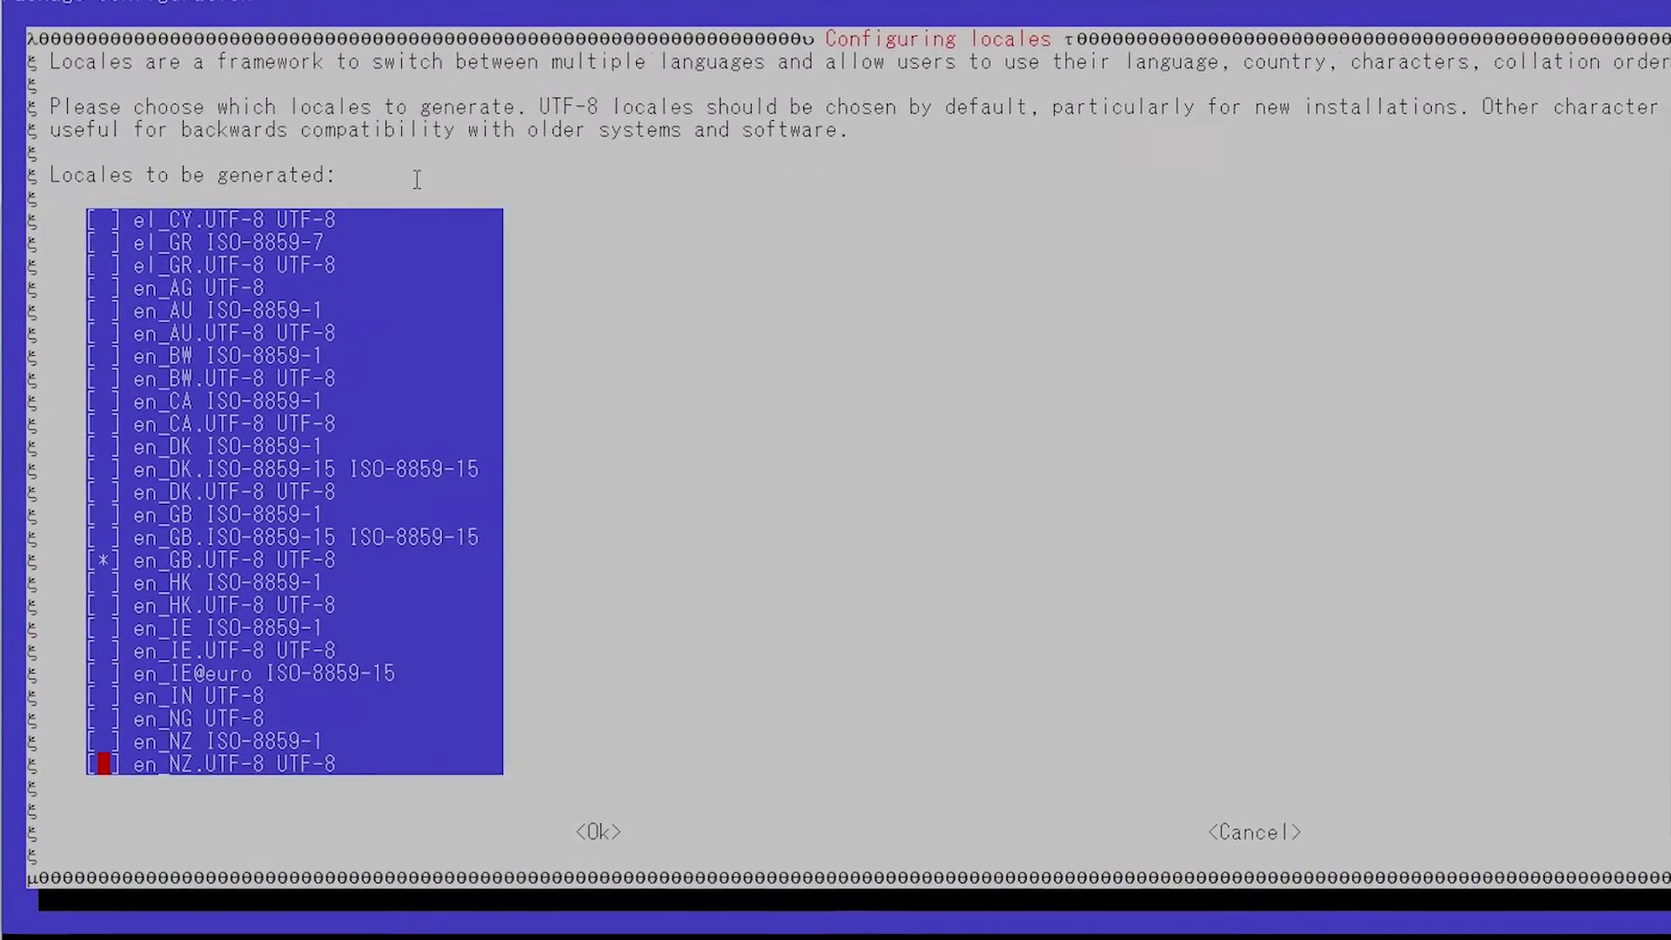
key("Down")
key("Down")
key("Down")
key("Down")
key("Down")
key("Down")
key("Down")
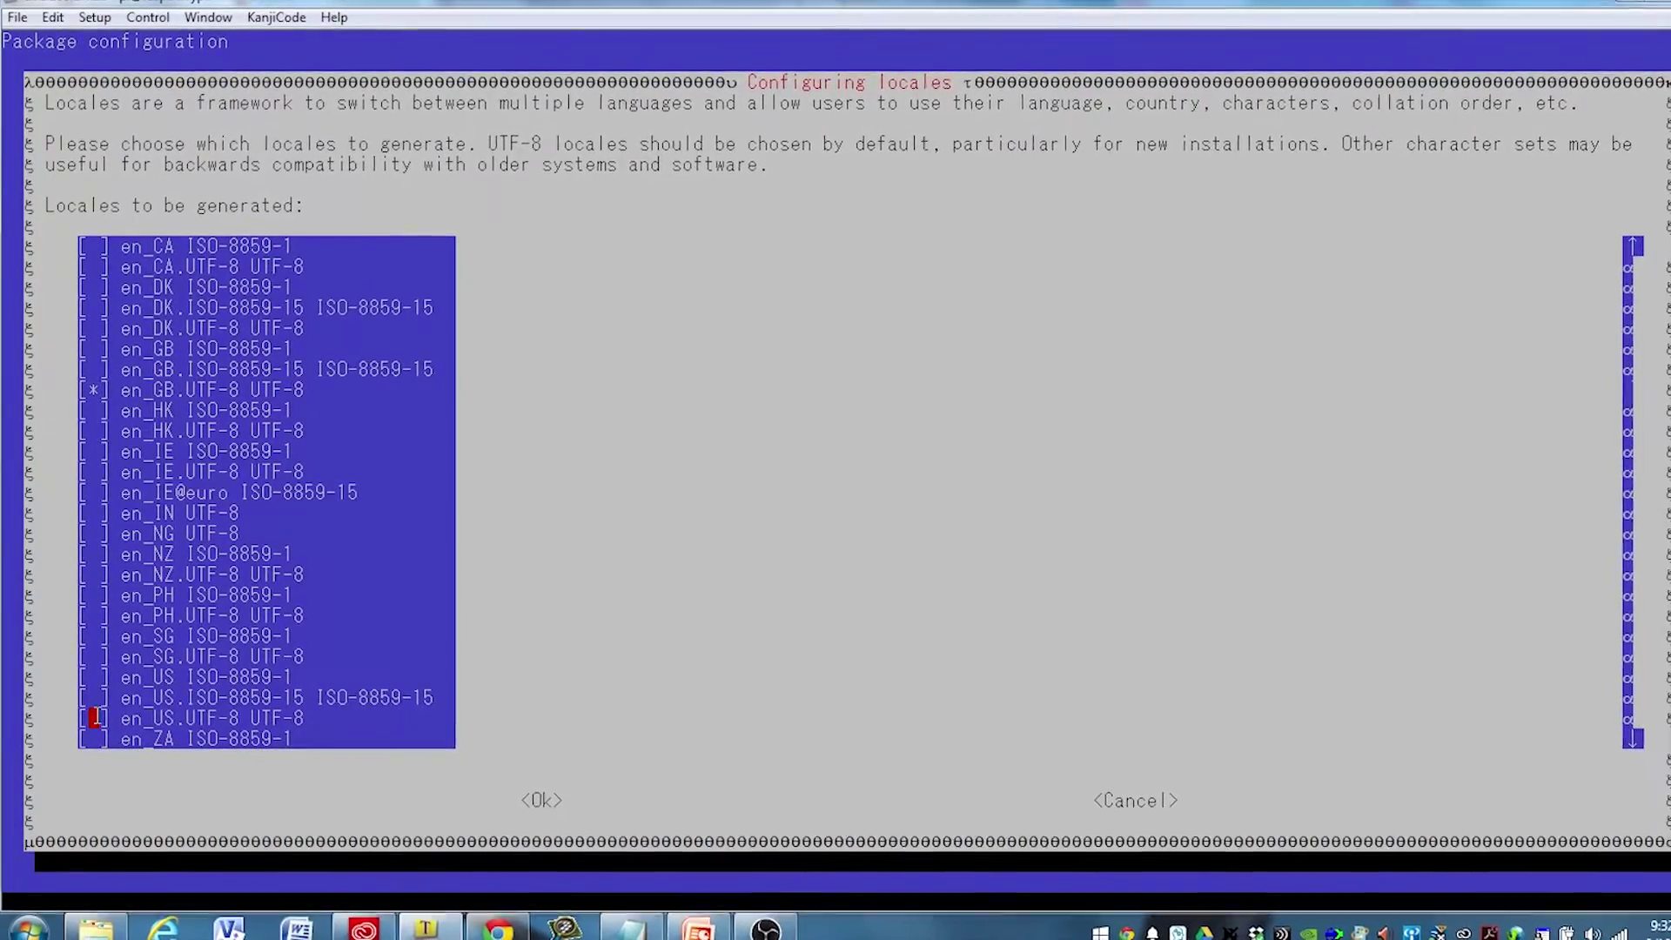
key("Return")
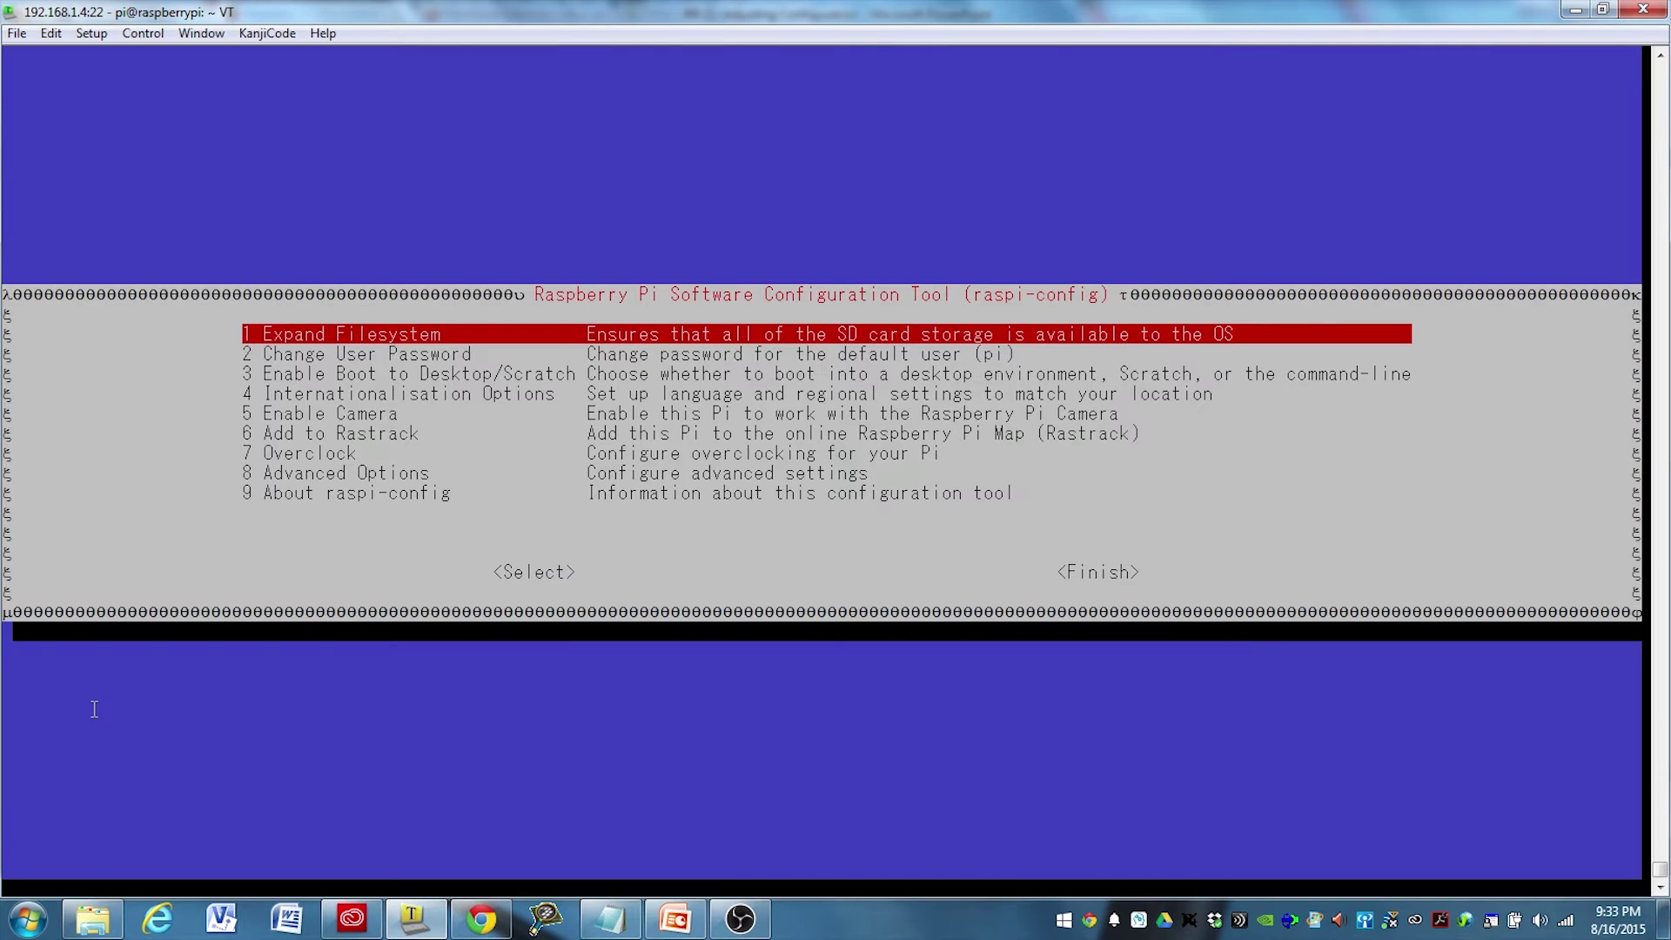
Step: Under Internationalisation Options > Change Timezone, choose the US area and the Eastern zone
key("Down")
key("Down")
key("Down")
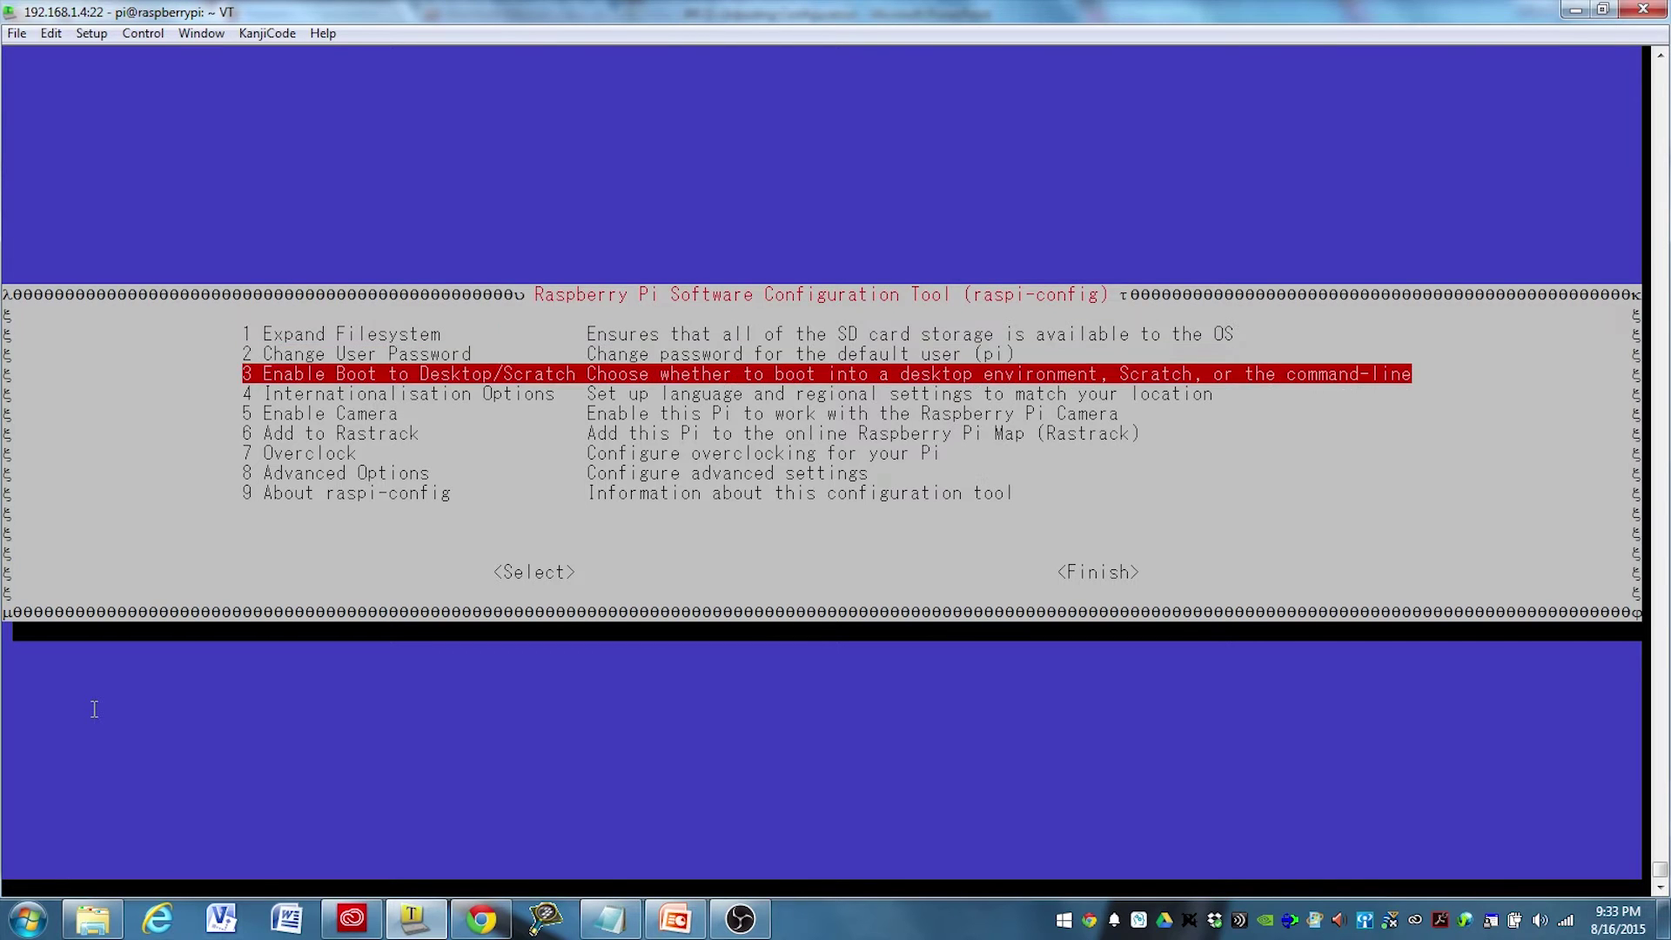
key("Return")
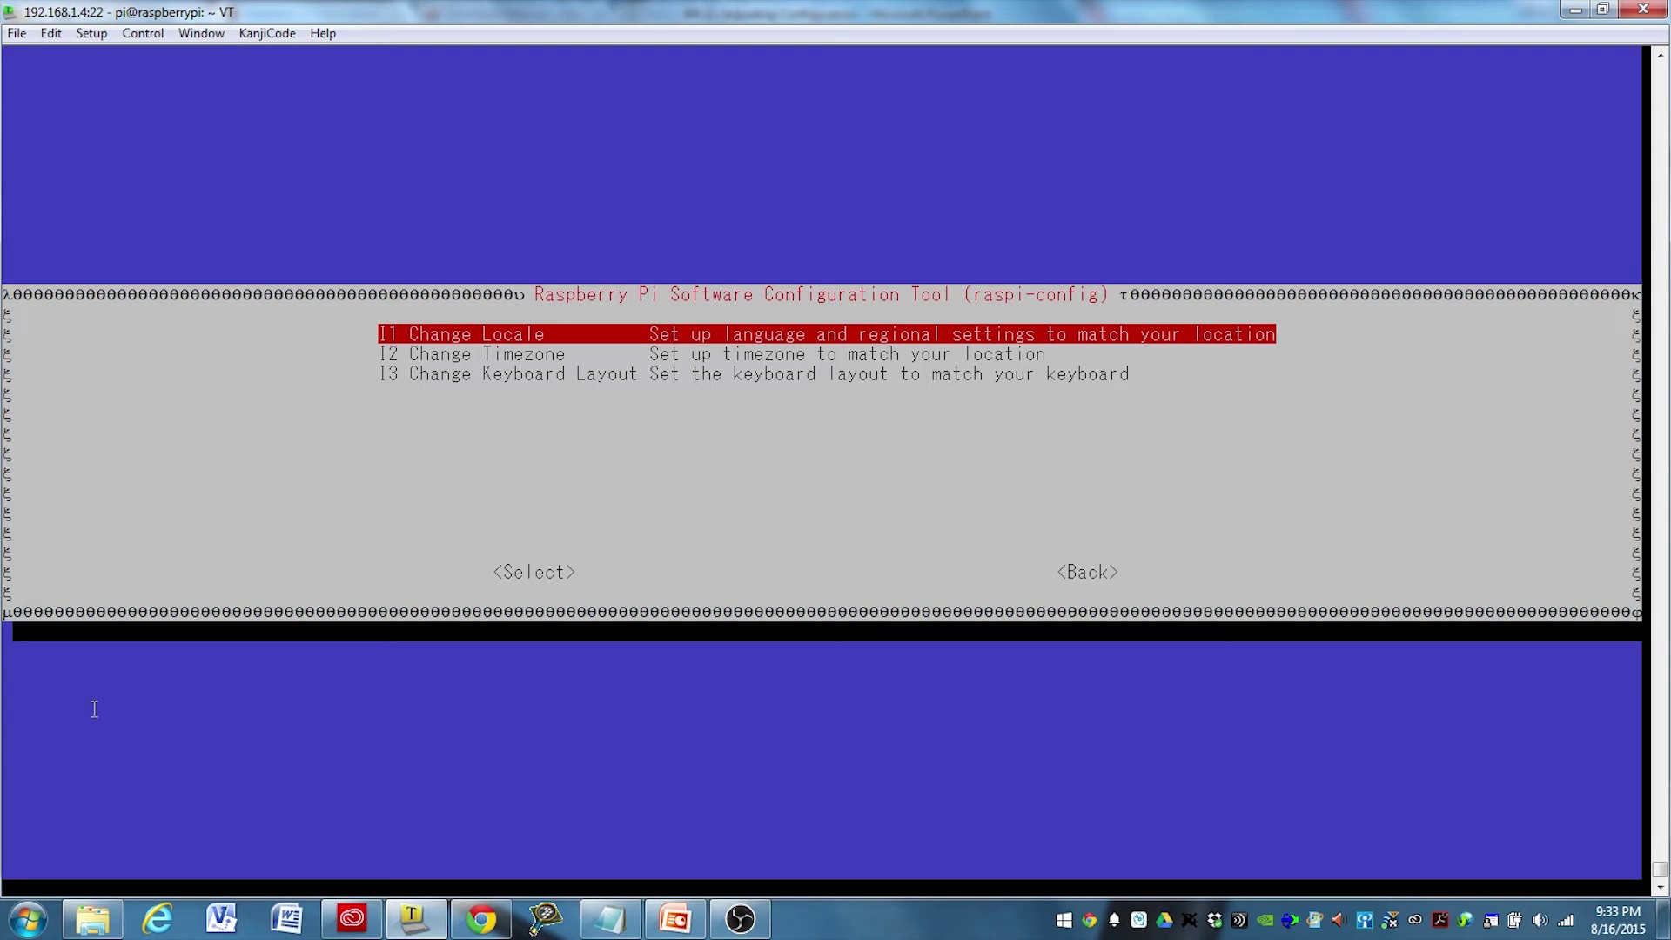
key("Down")
key("Return")
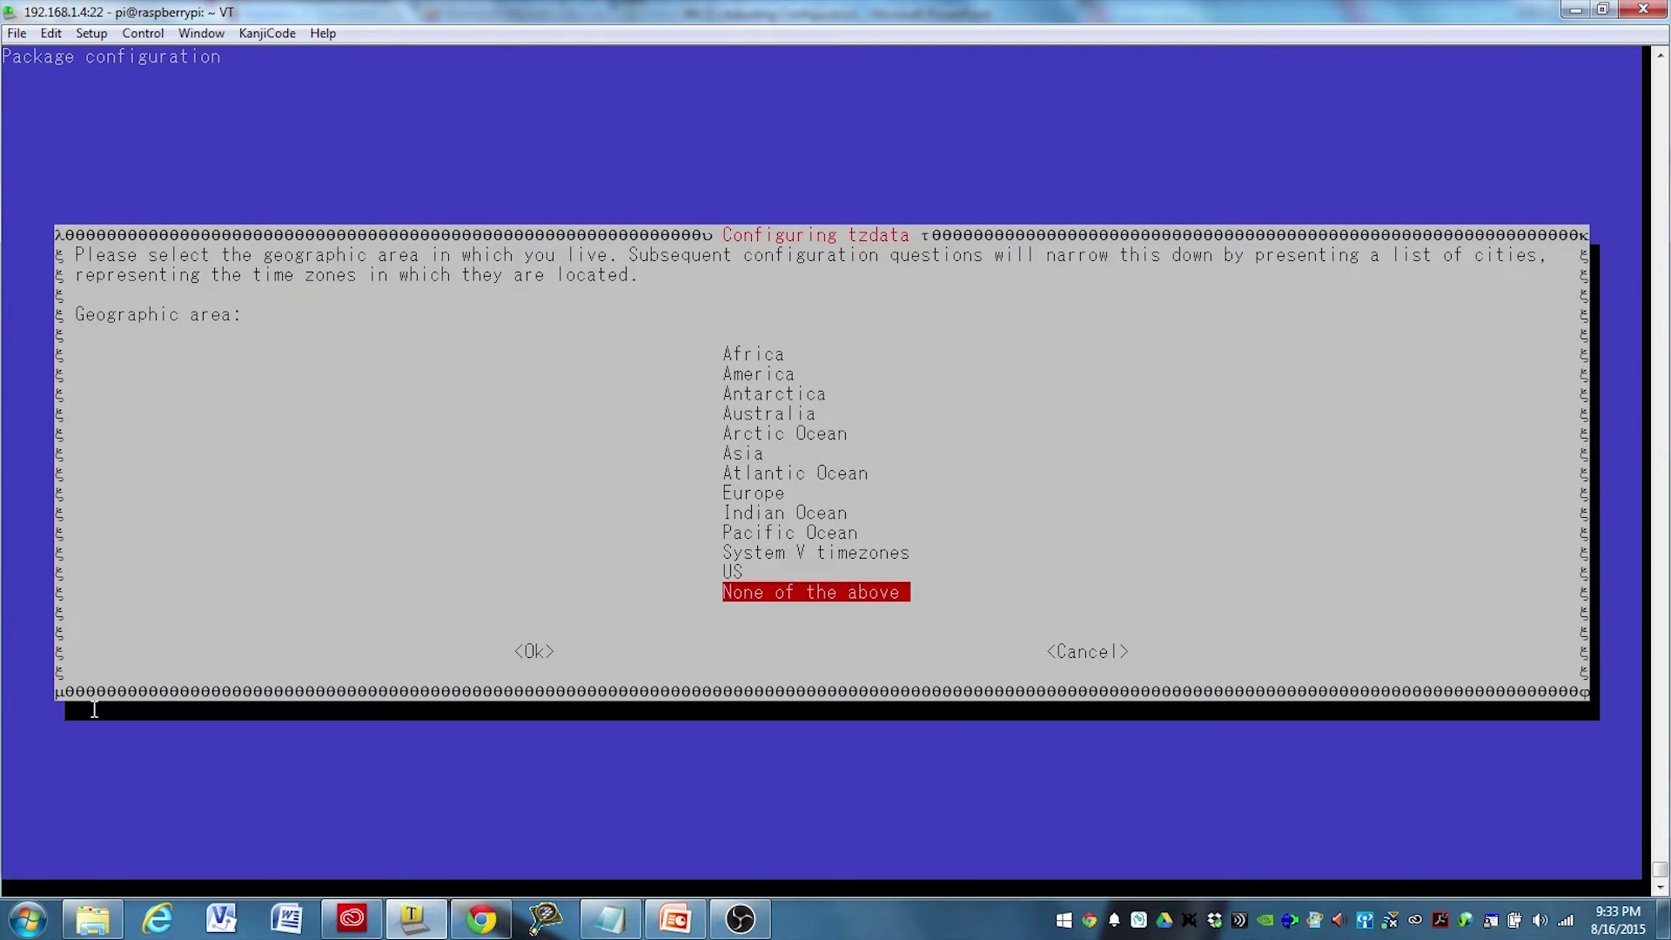
key("Up")
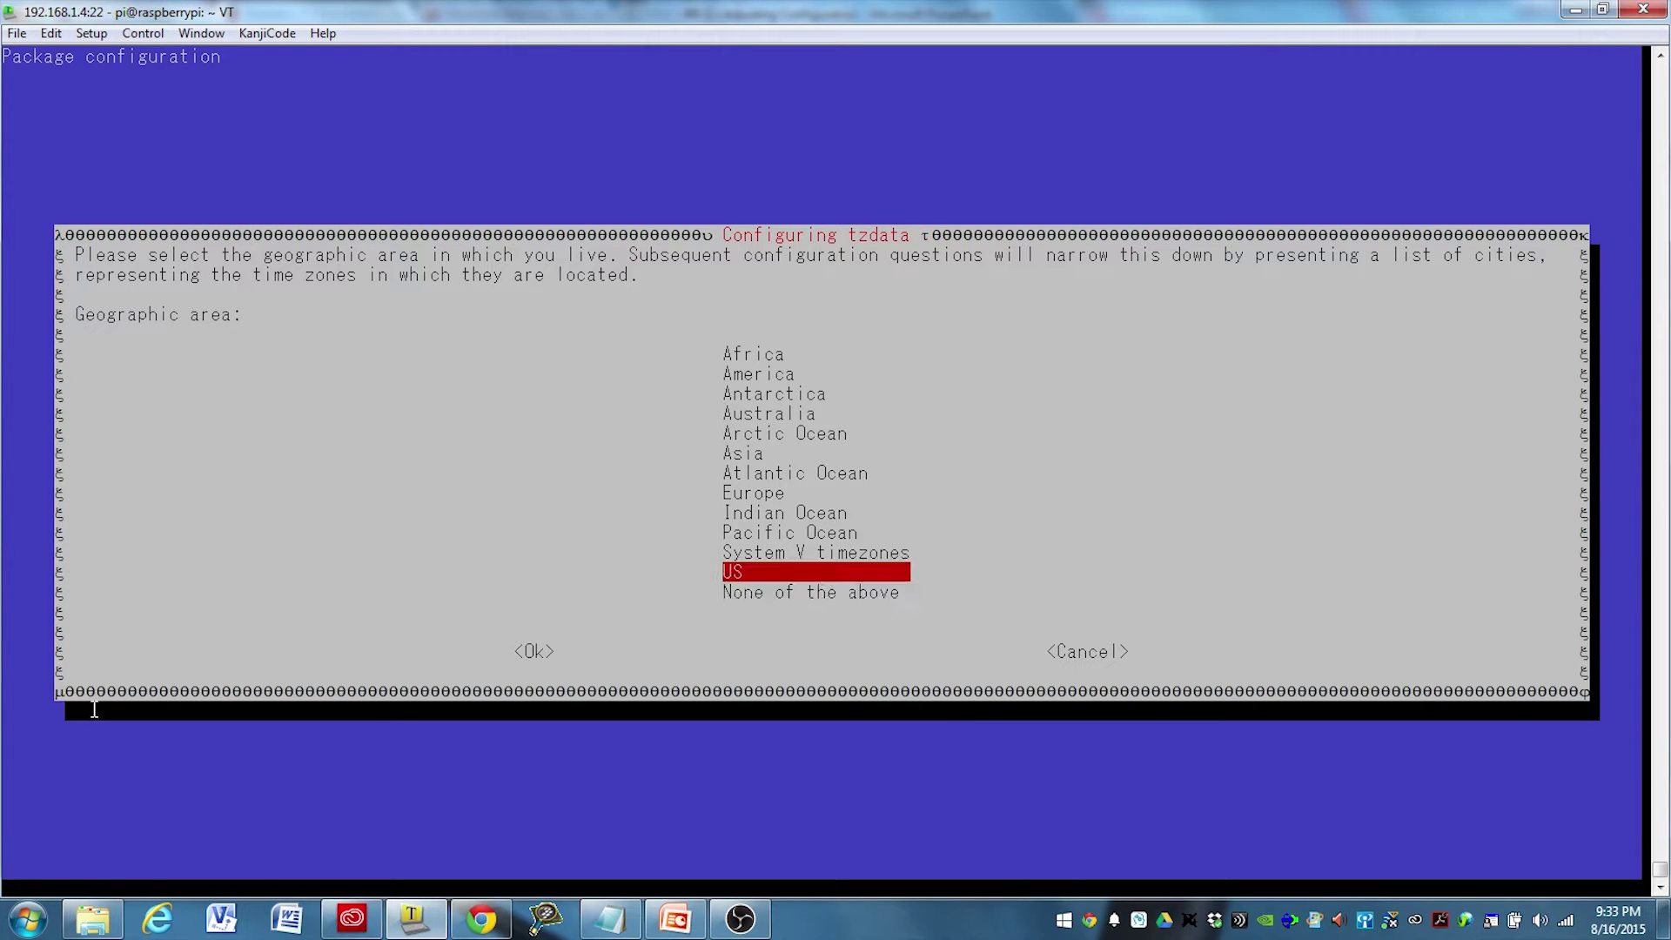
key("Return")
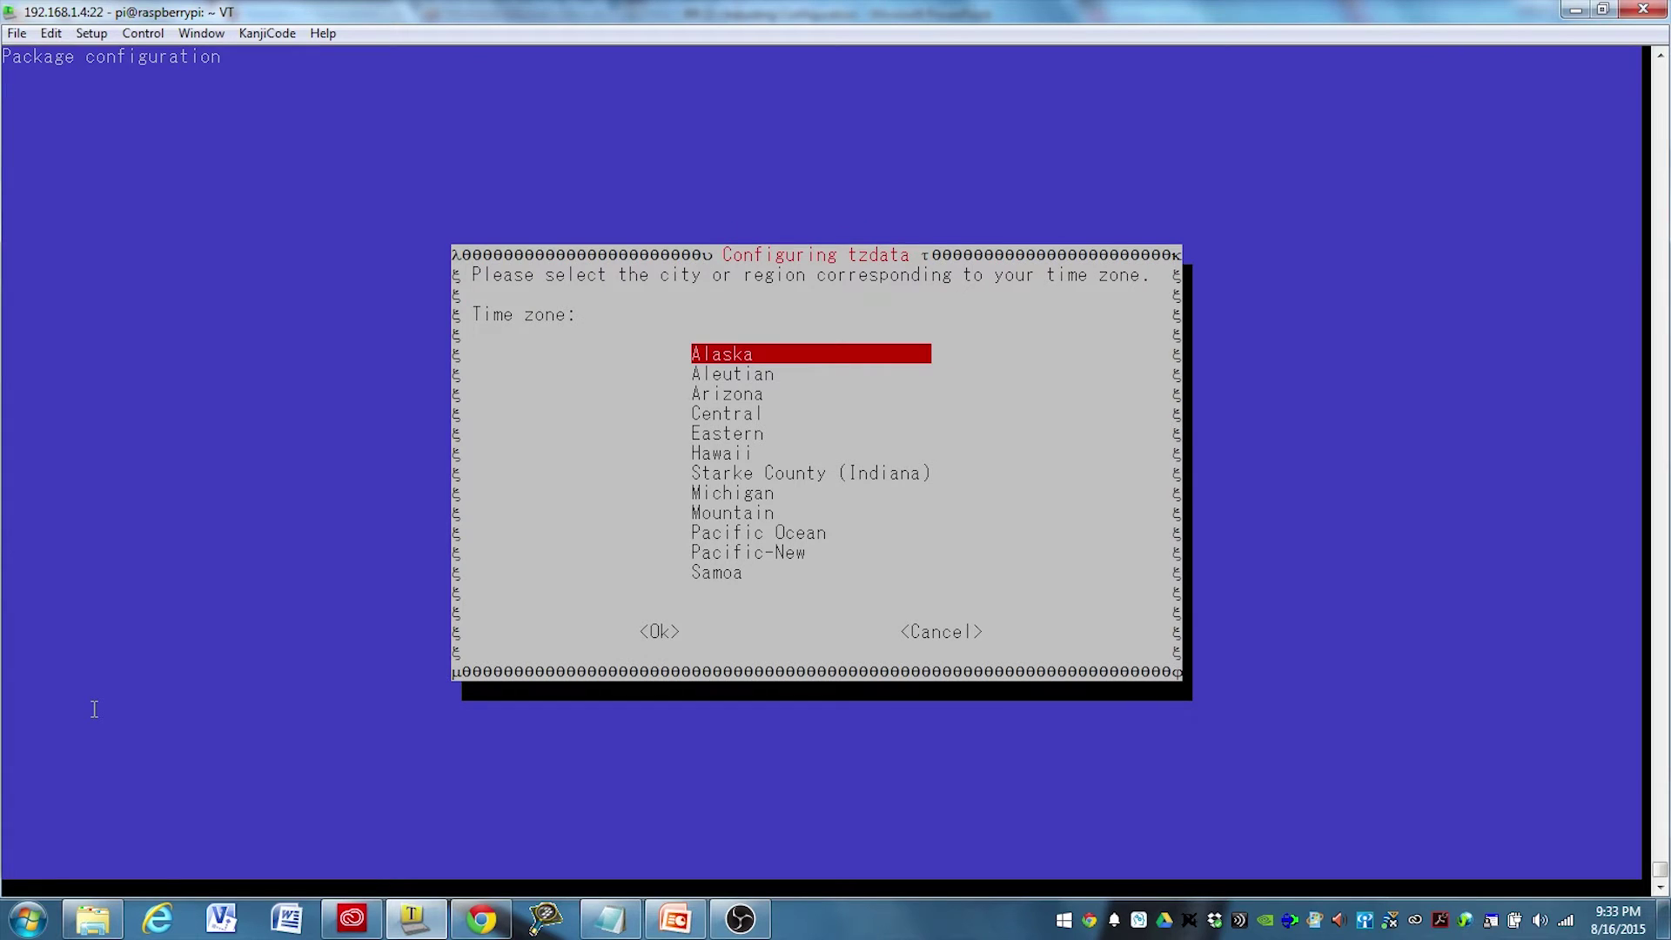
key("Down")
key("Down")
key("Down")
key("Down")
key("Down")
key("Up")
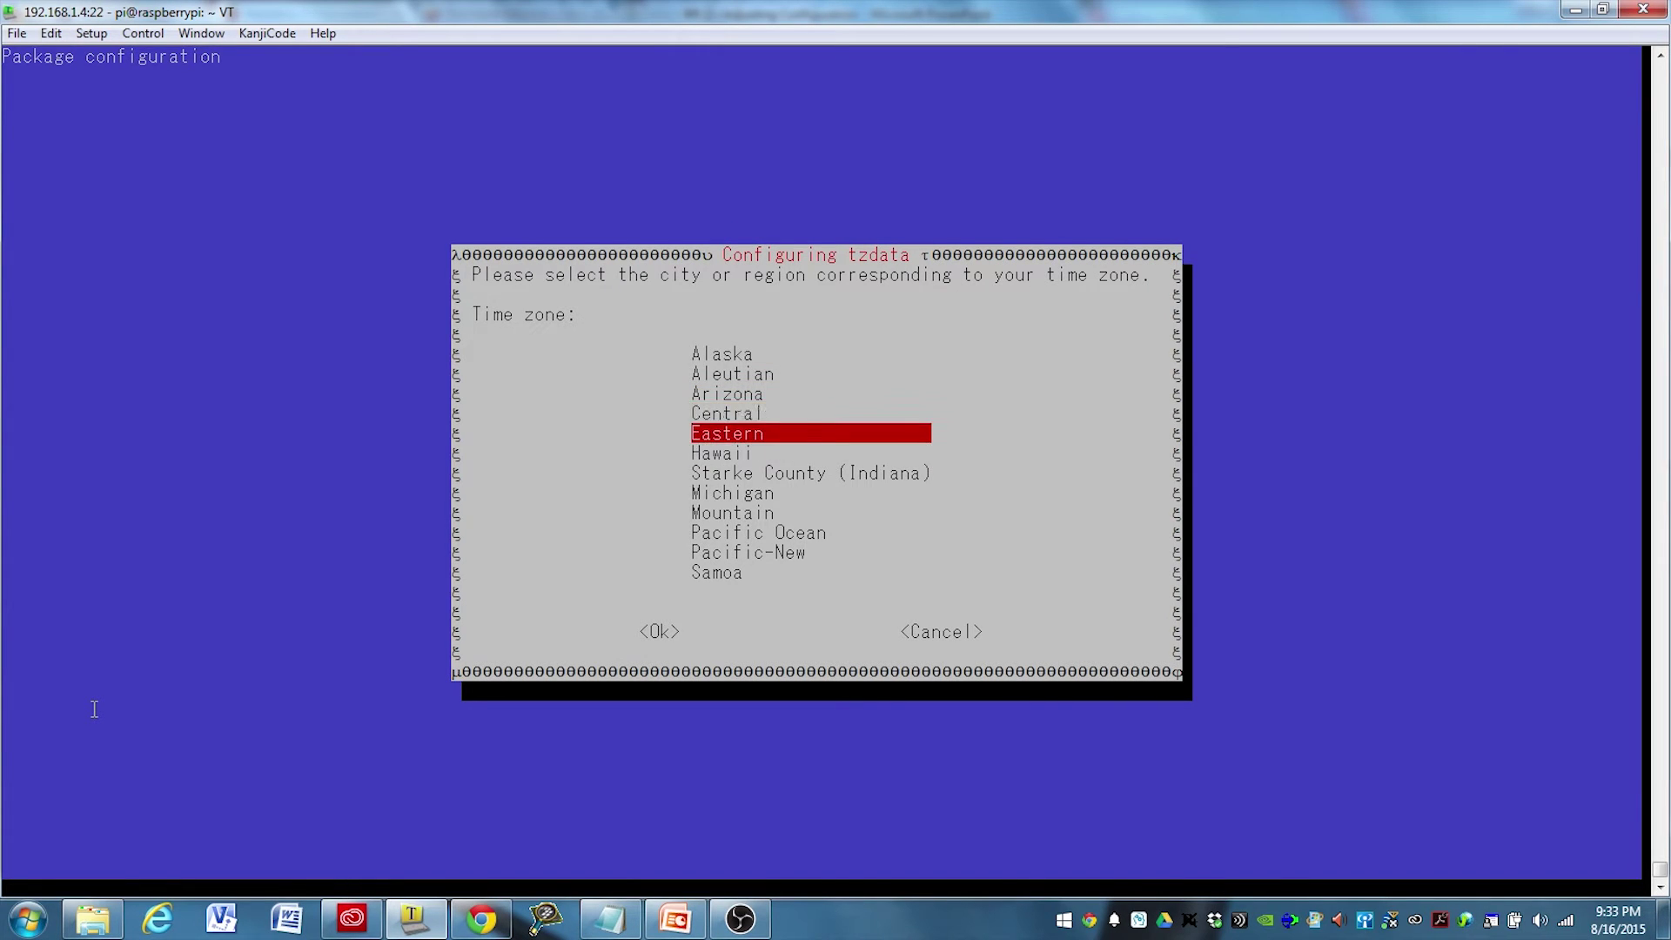
key("Return")
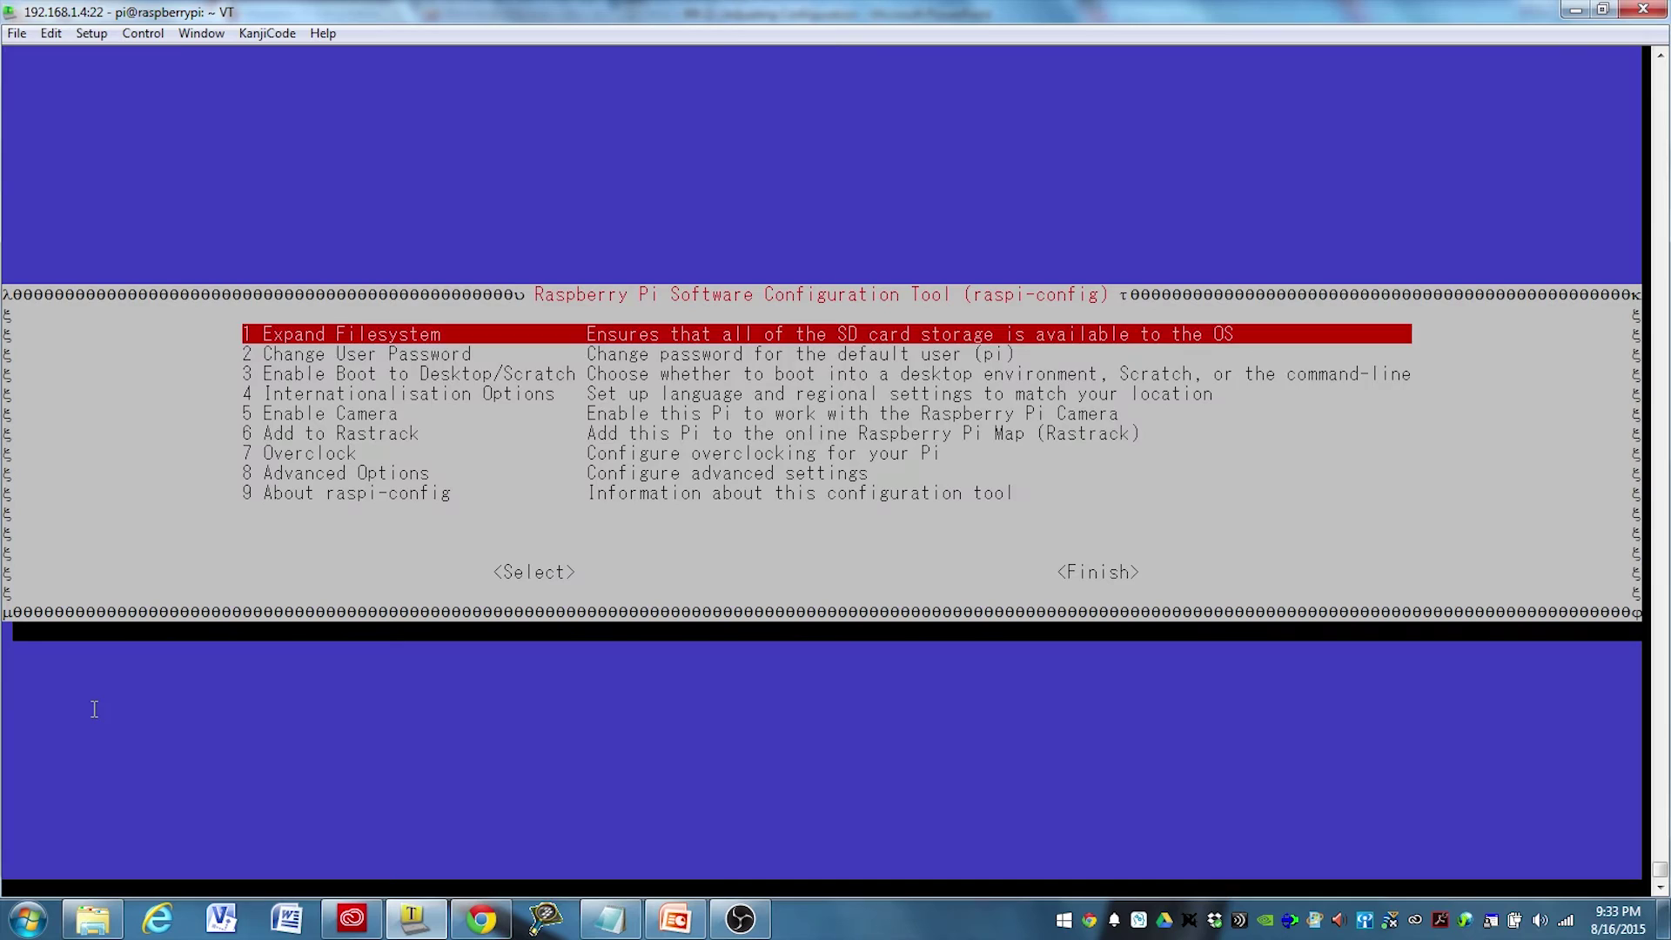
Step: Open the keyboard layout setting and choose the Generic 104-key PC keyboard model
key("Down")
key("Down")
key("Down")
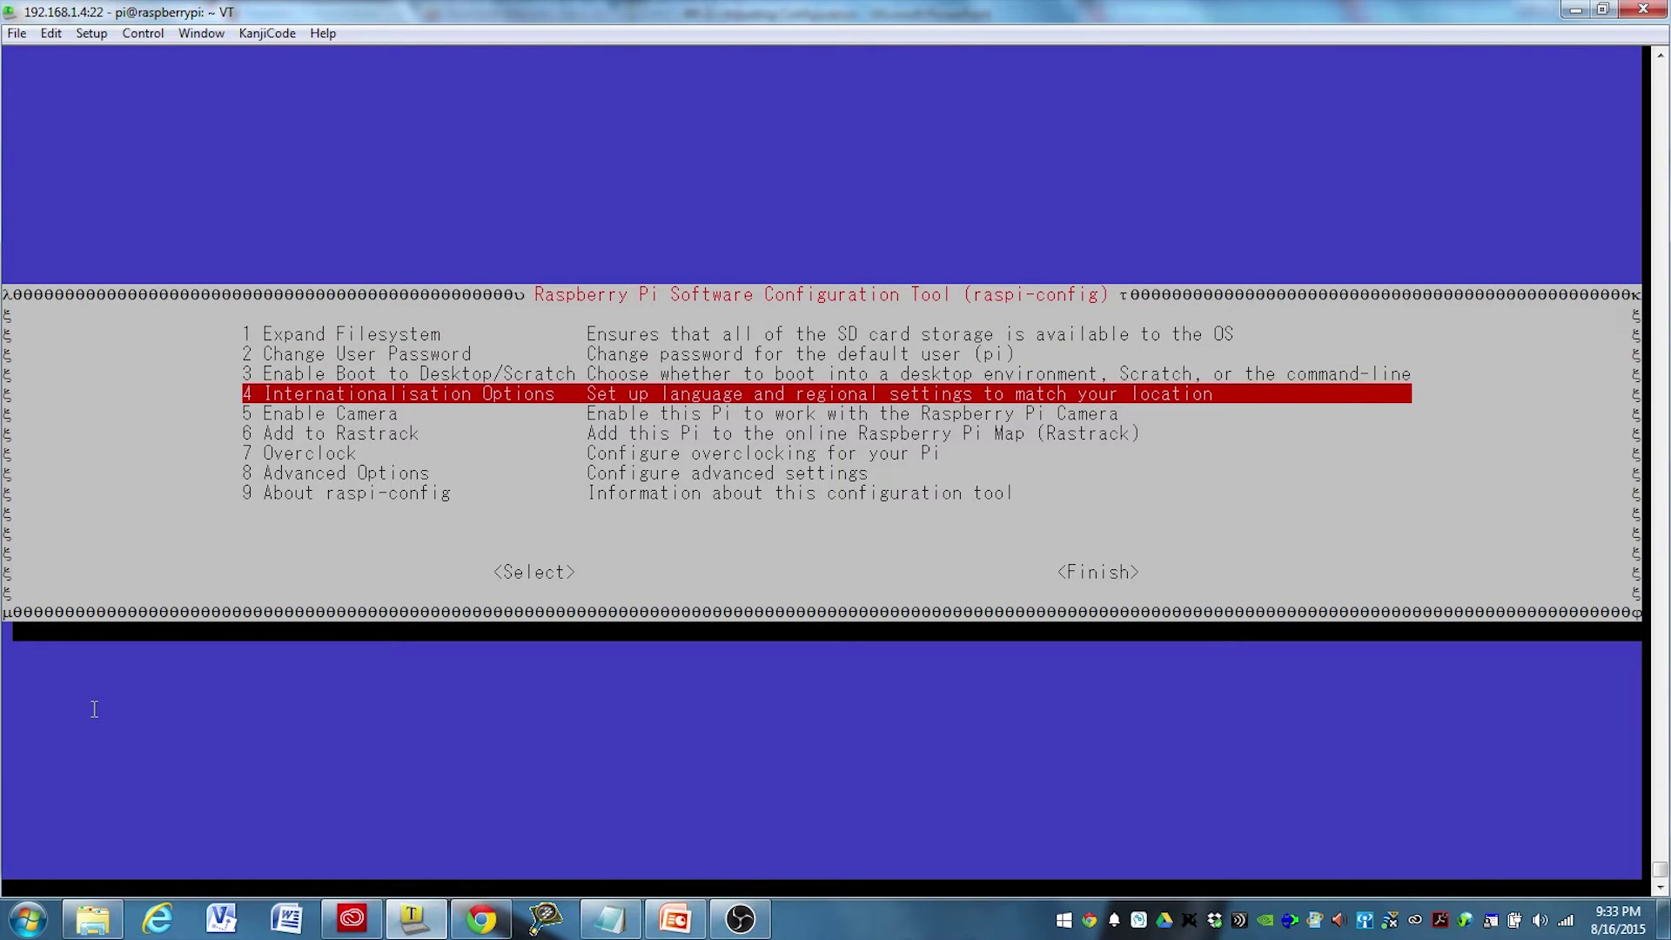
key("Return")
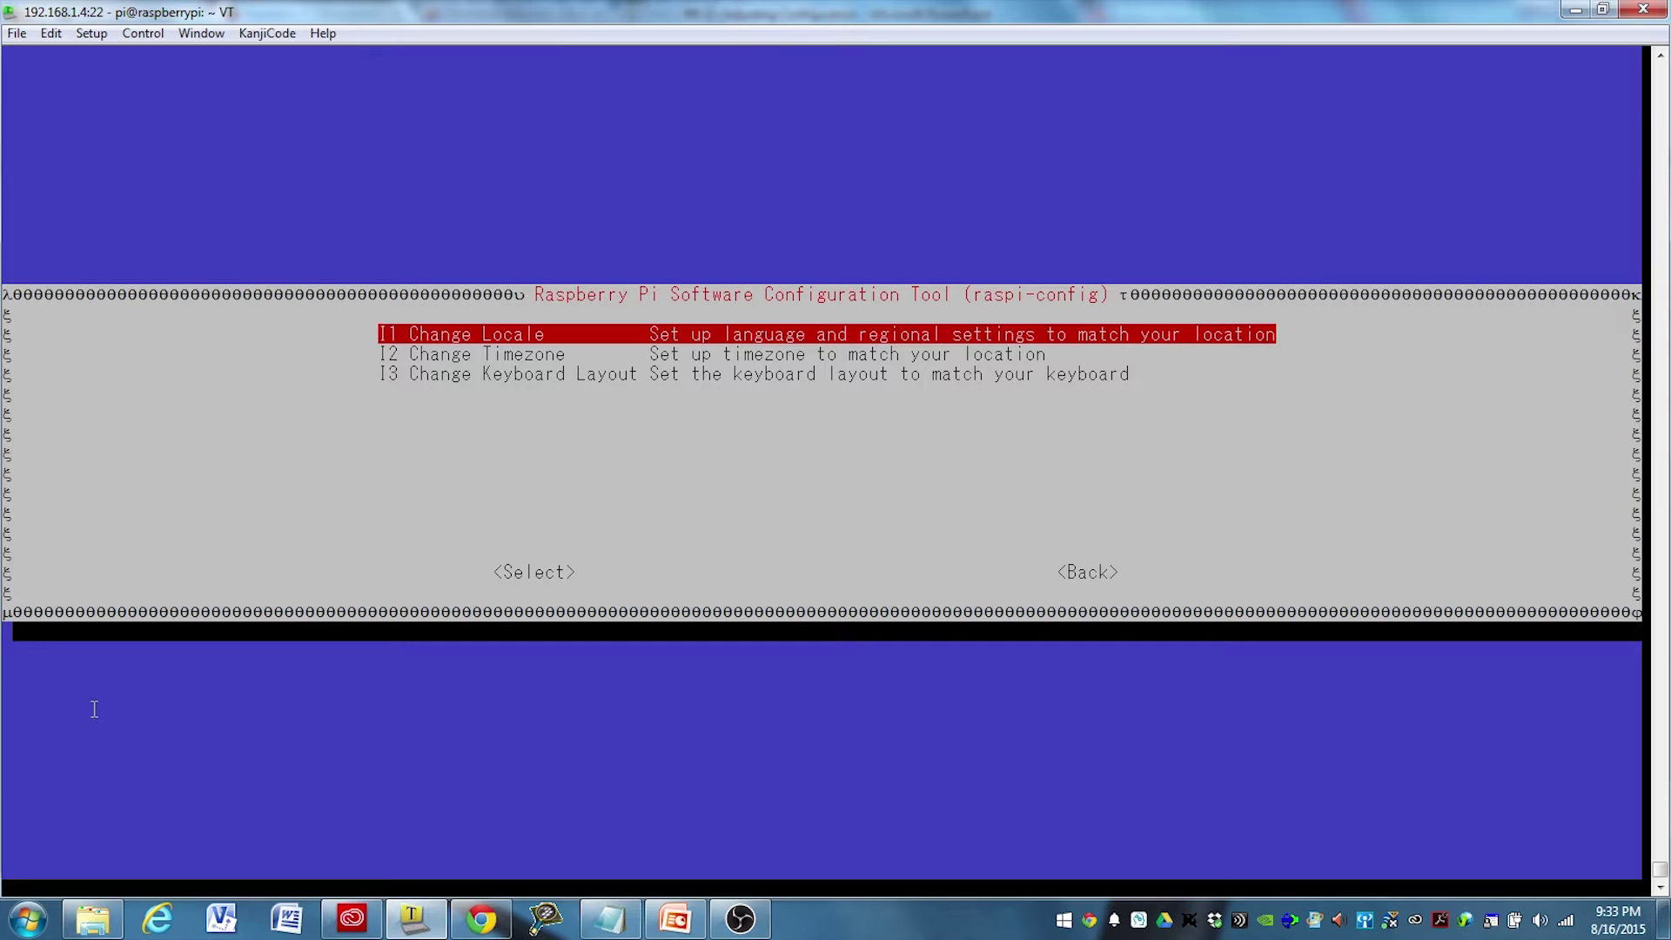
key("Down")
key("Down")
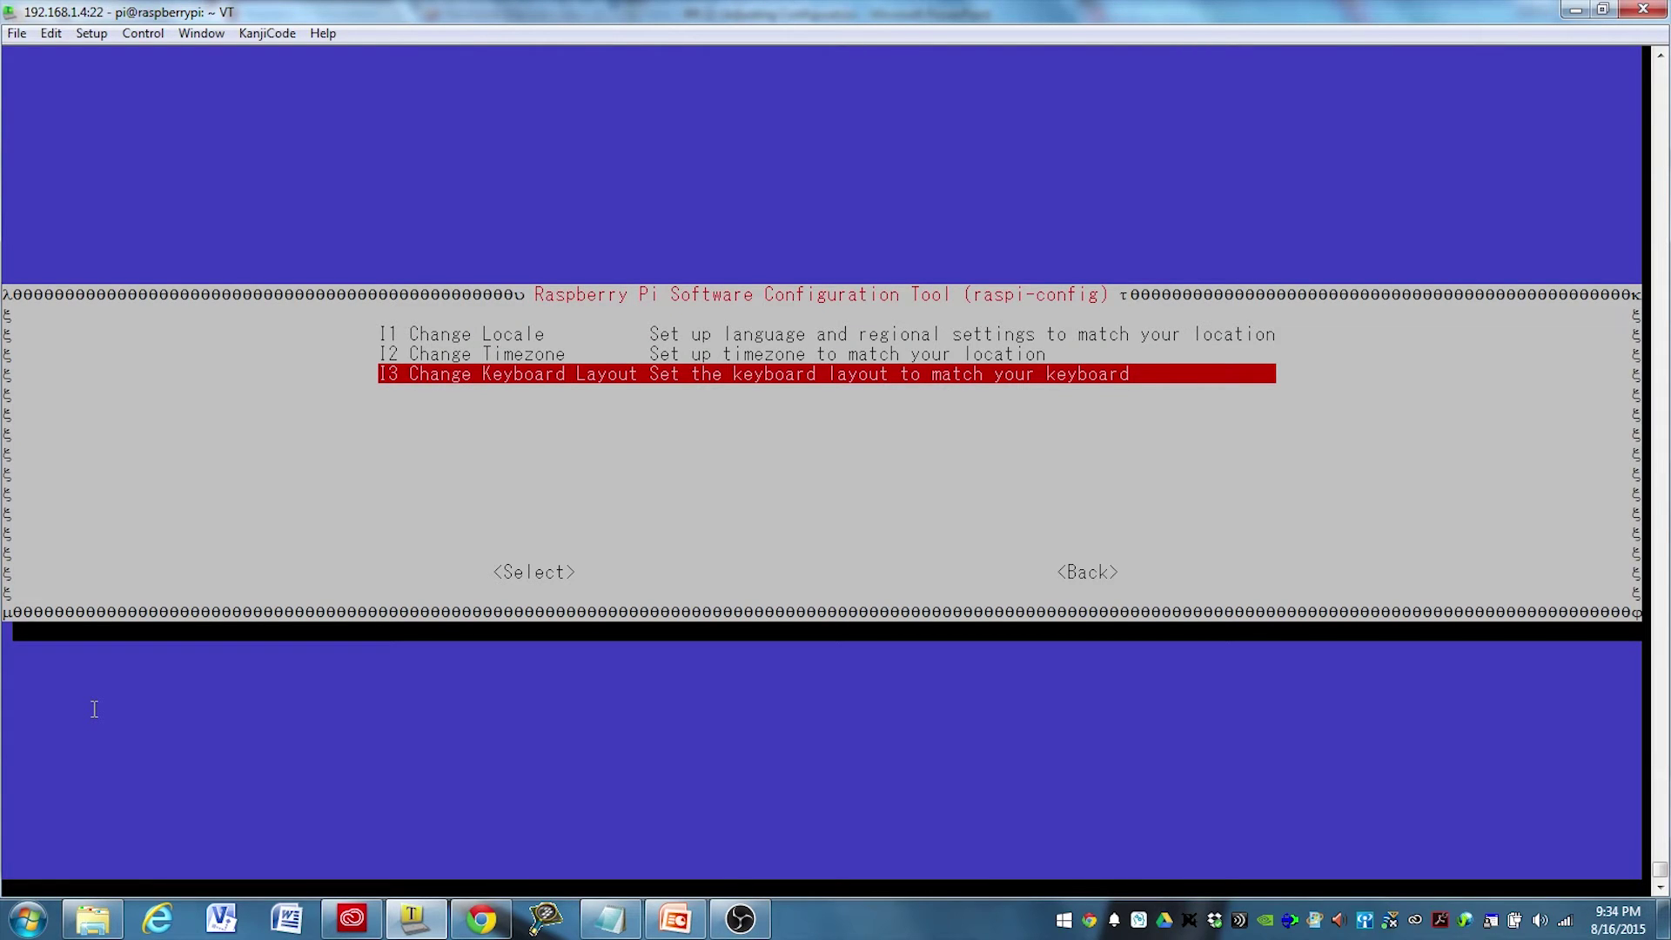
key("Return")
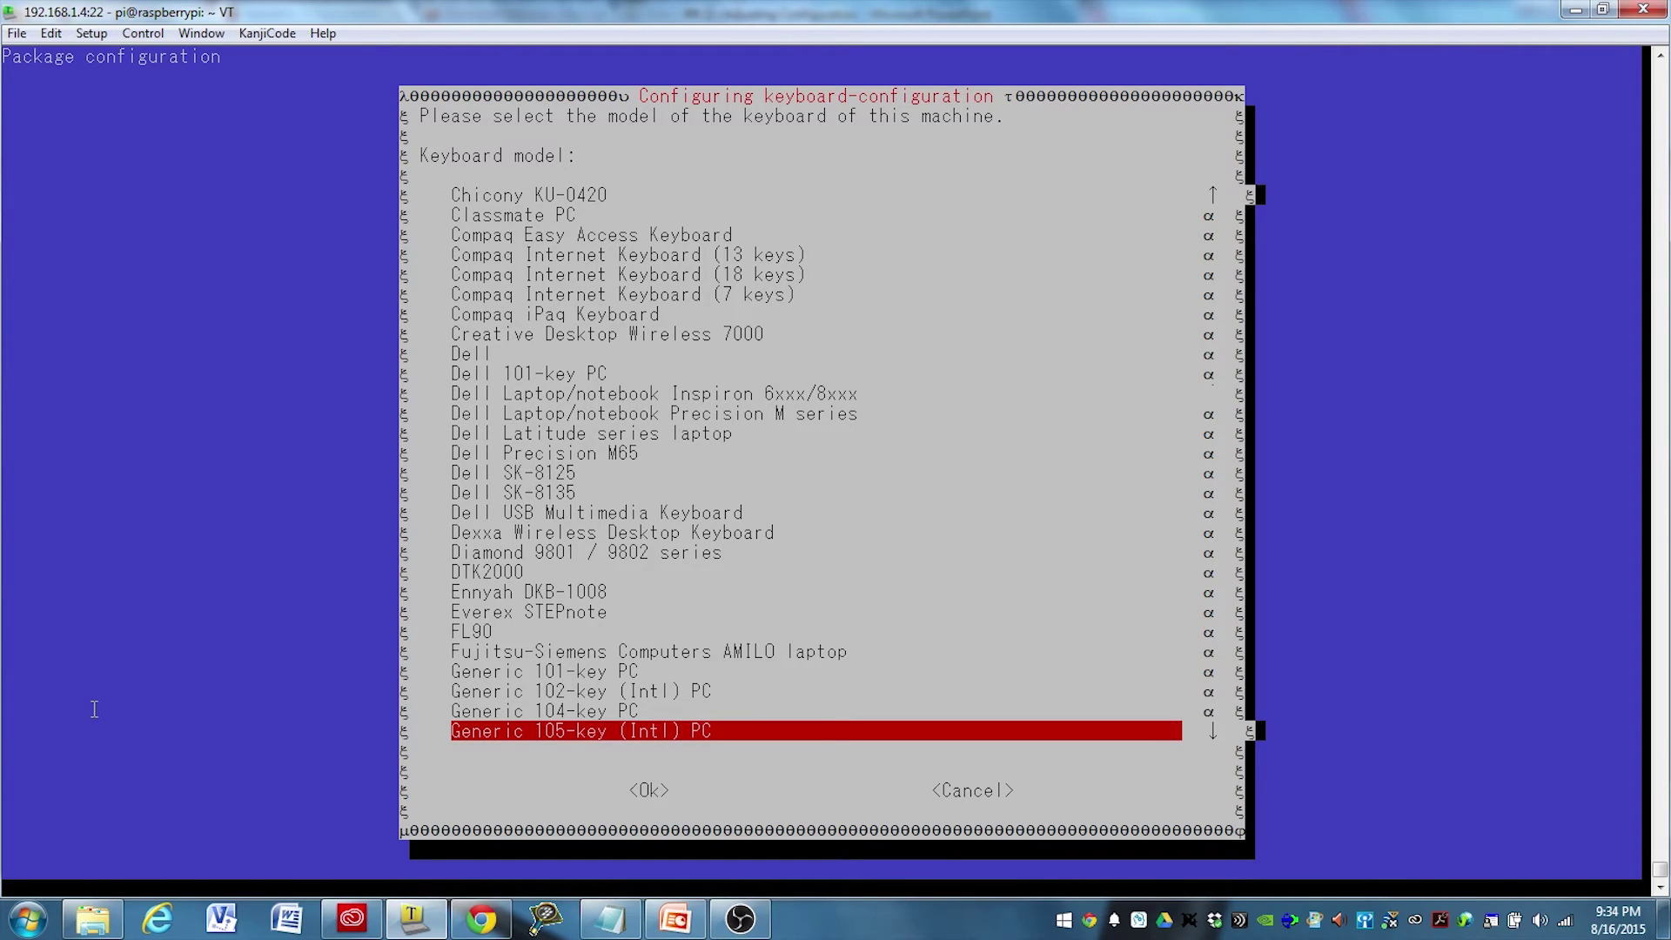
key("Up")
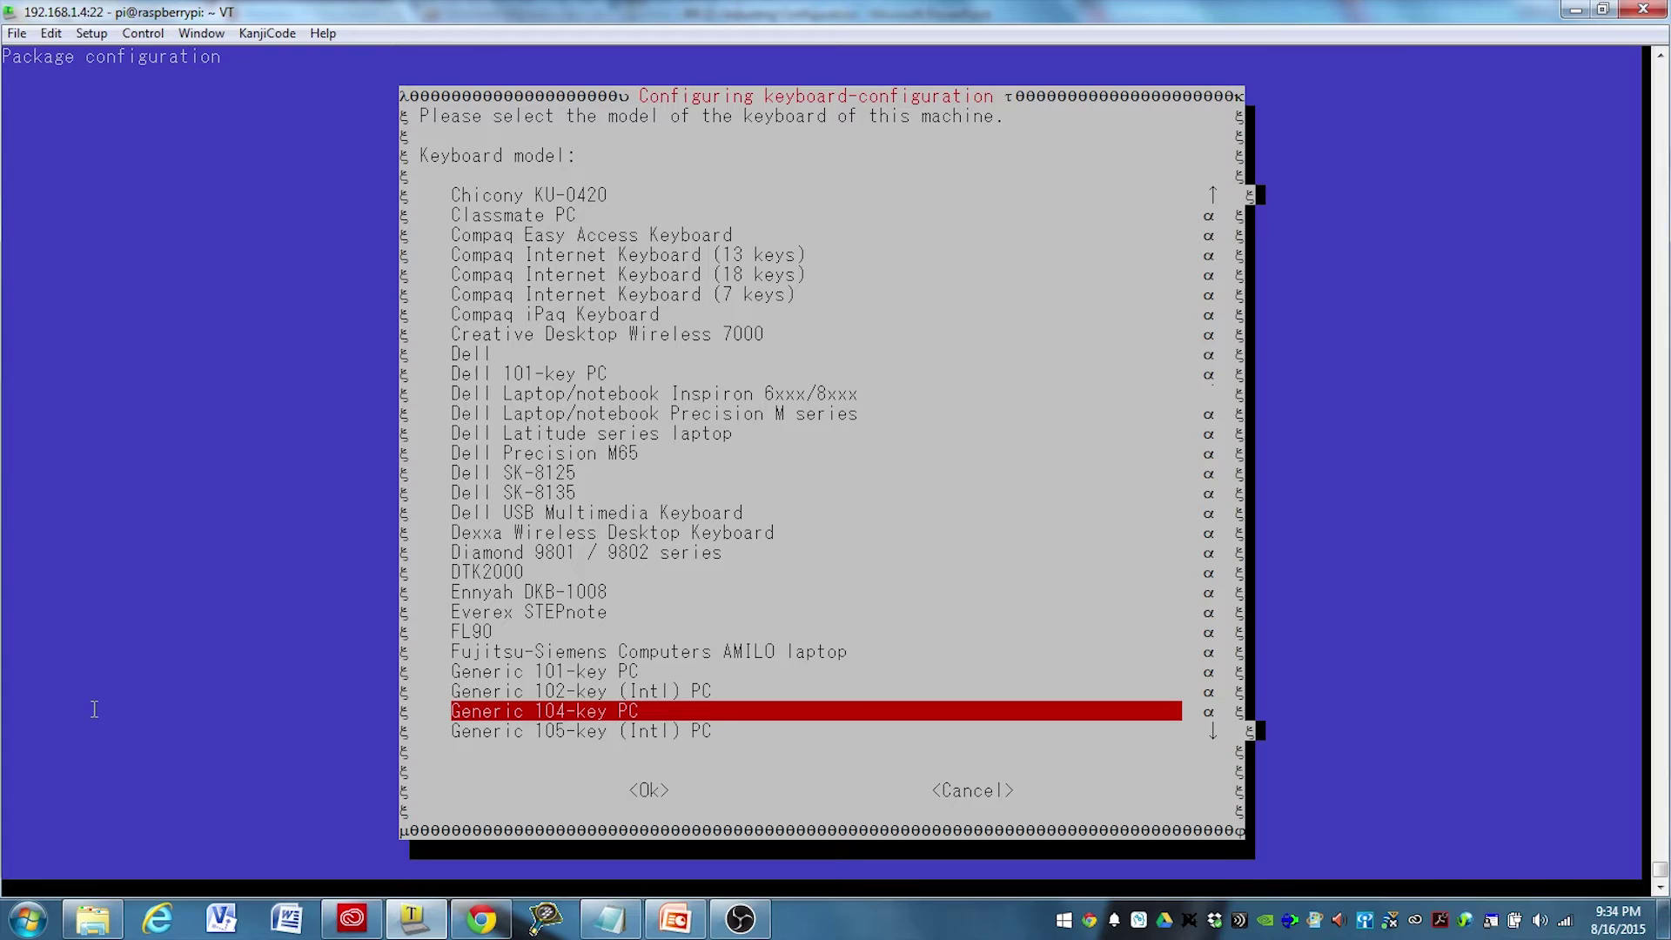
key("Return")
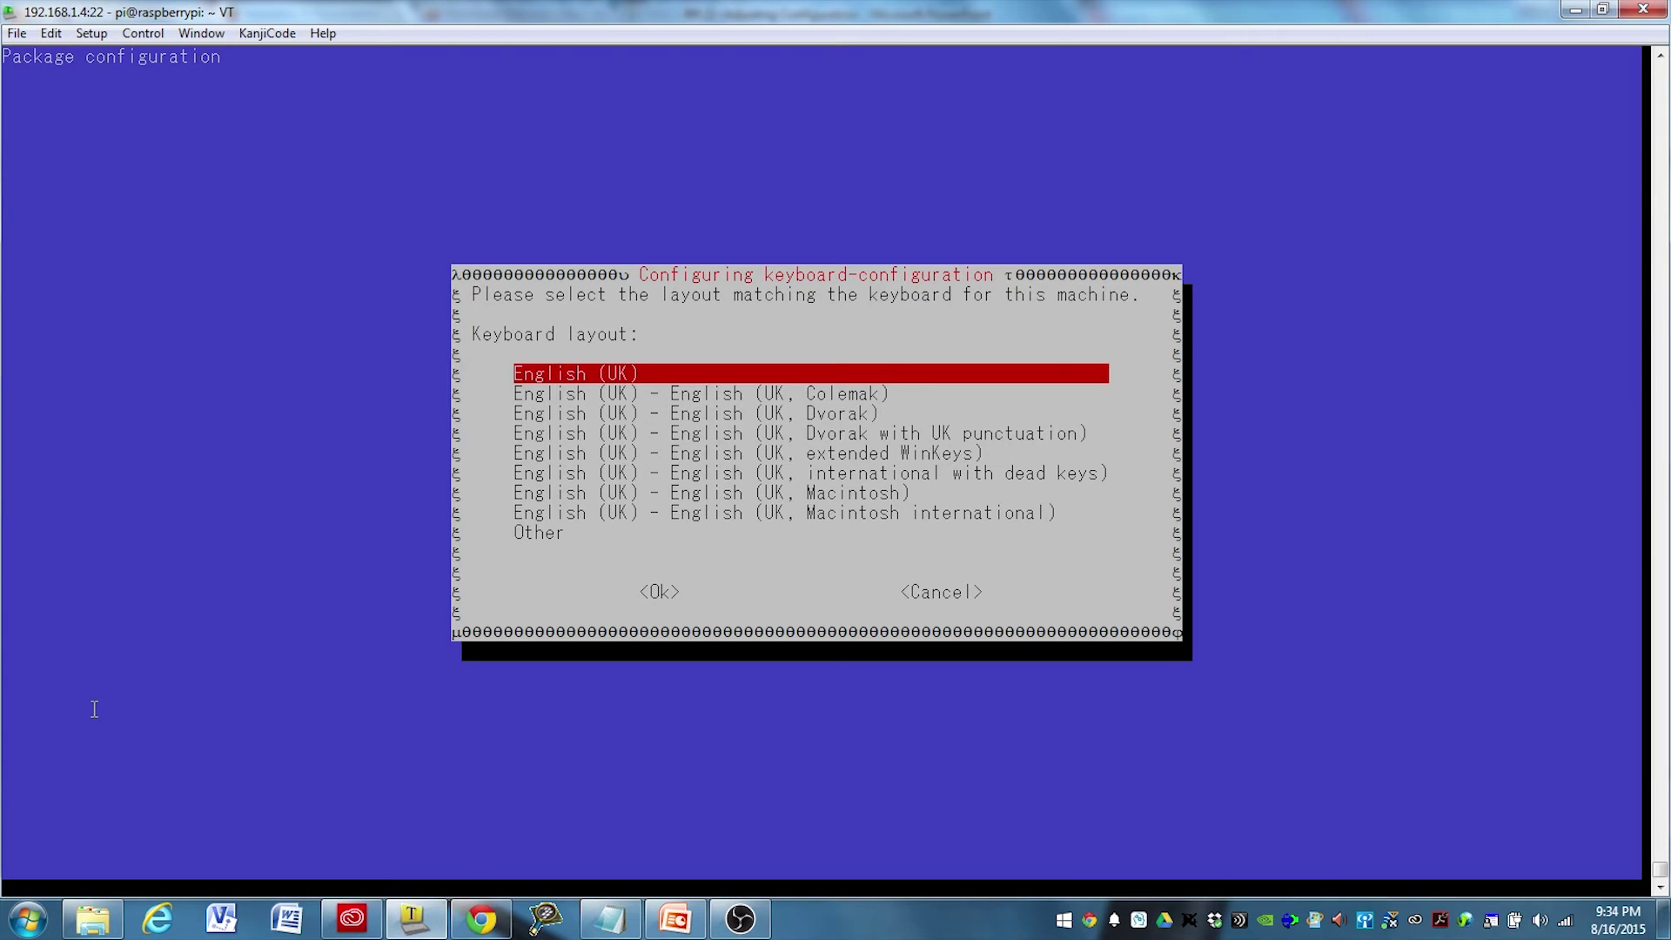
Step: Choose Other instead of a UK layout and pick English (US) as the keyboard's country
key("Down")
key("Down")
key("Down")
key("Down")
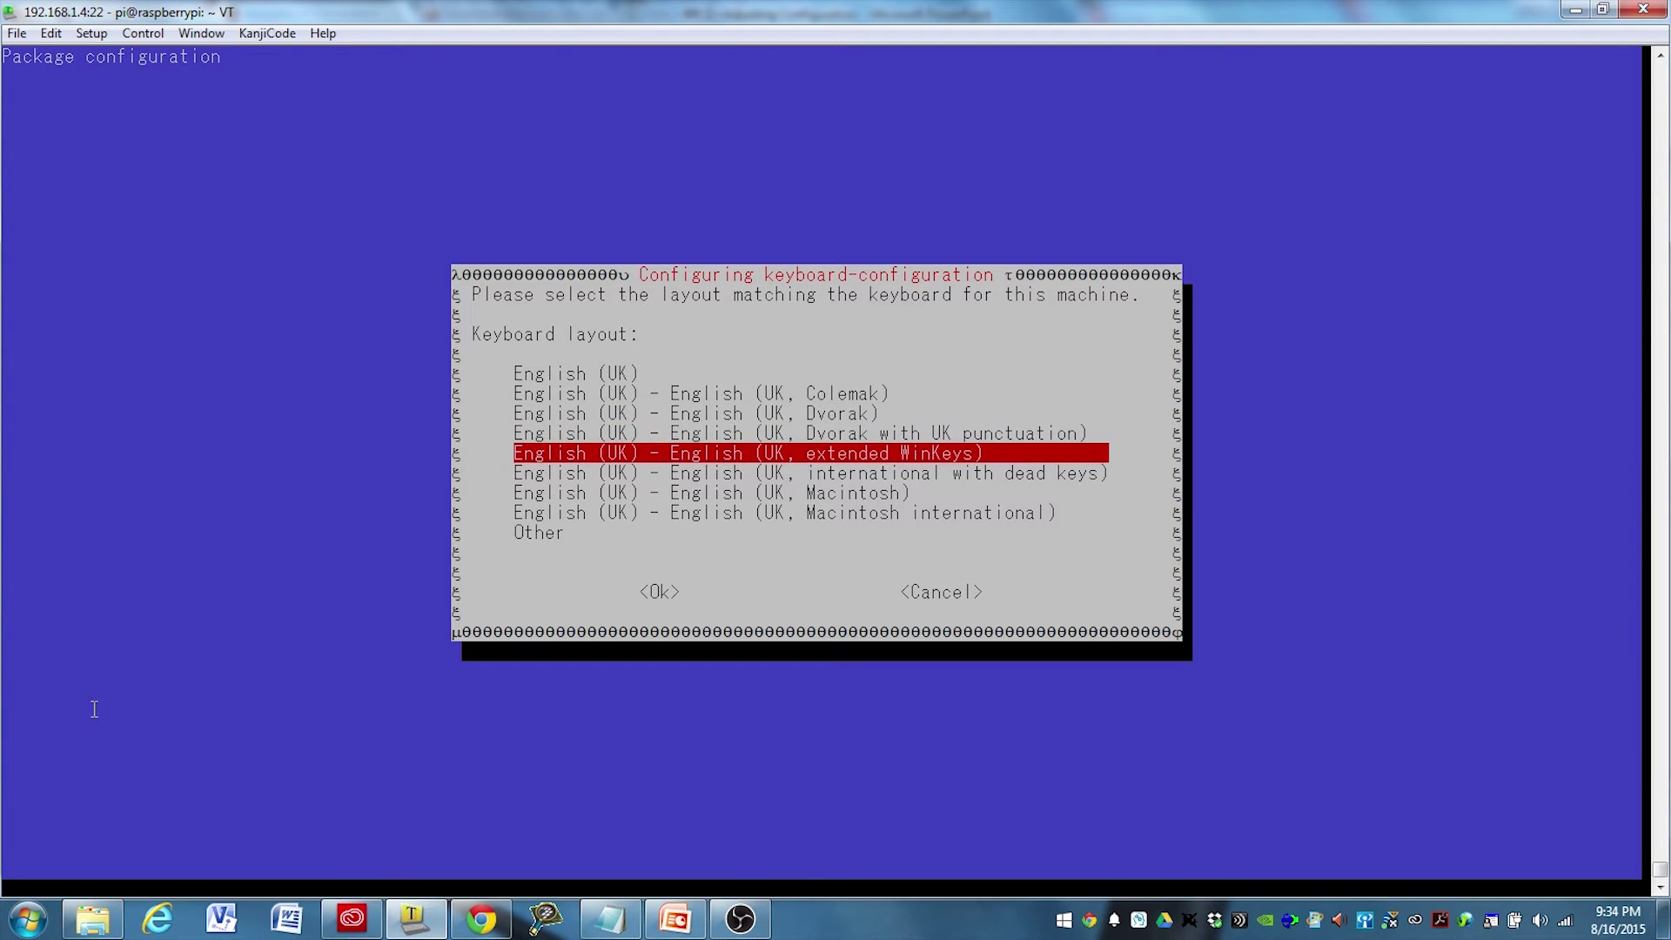
key("Down")
key("Down")
key("Down")
key("Down")
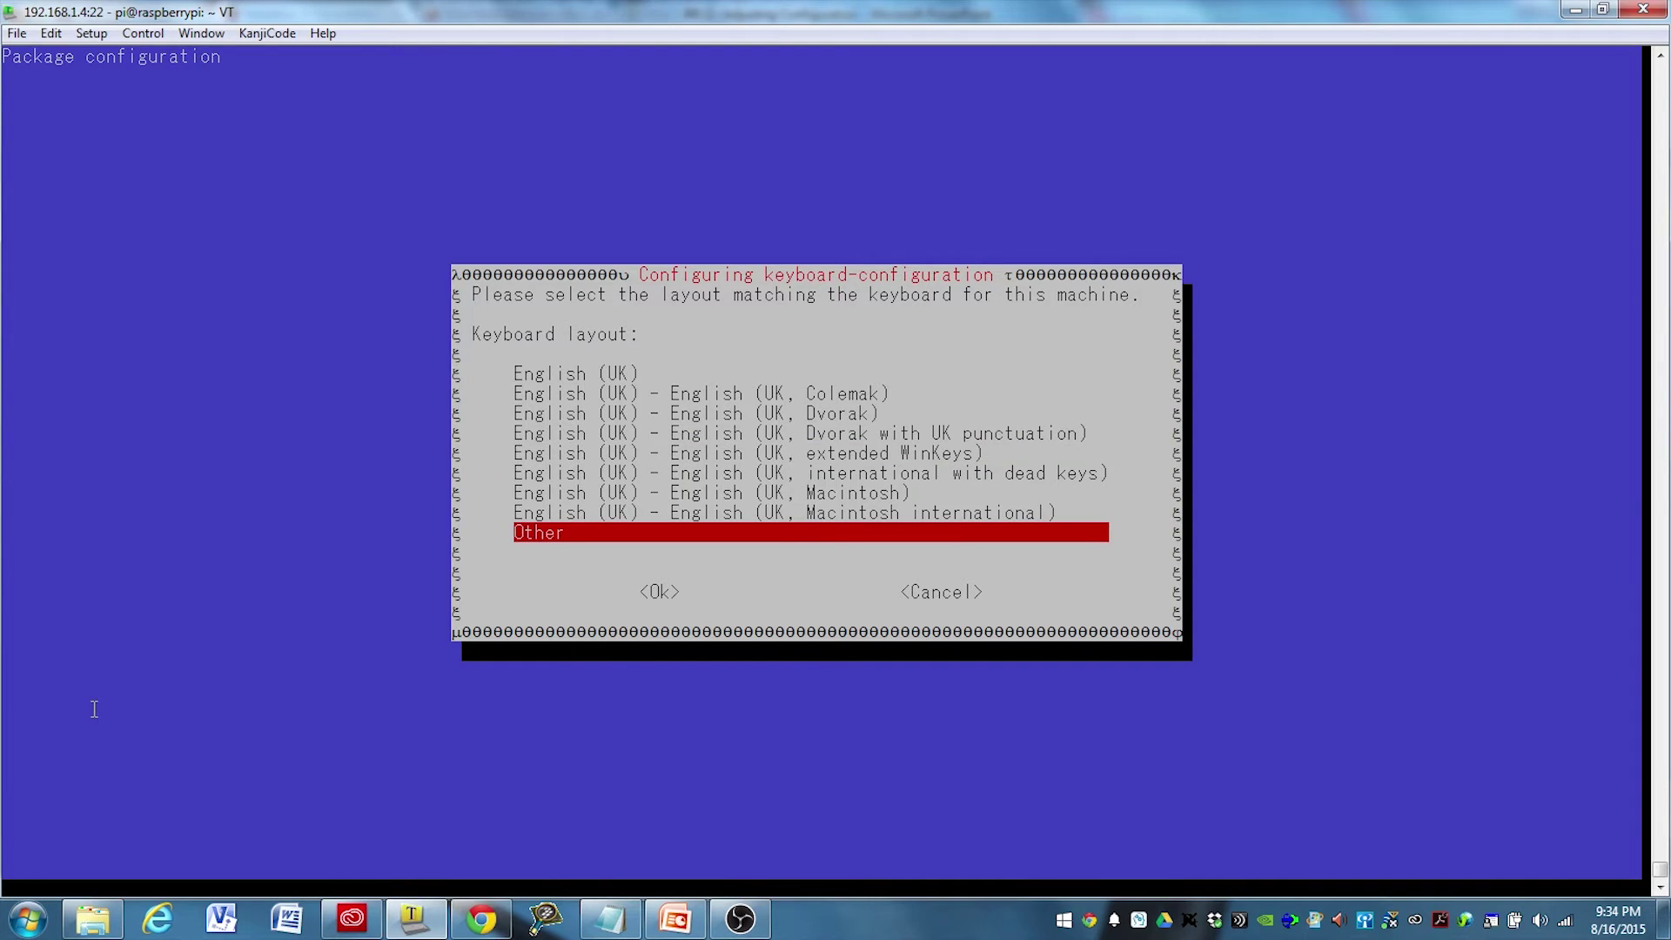
key("Return")
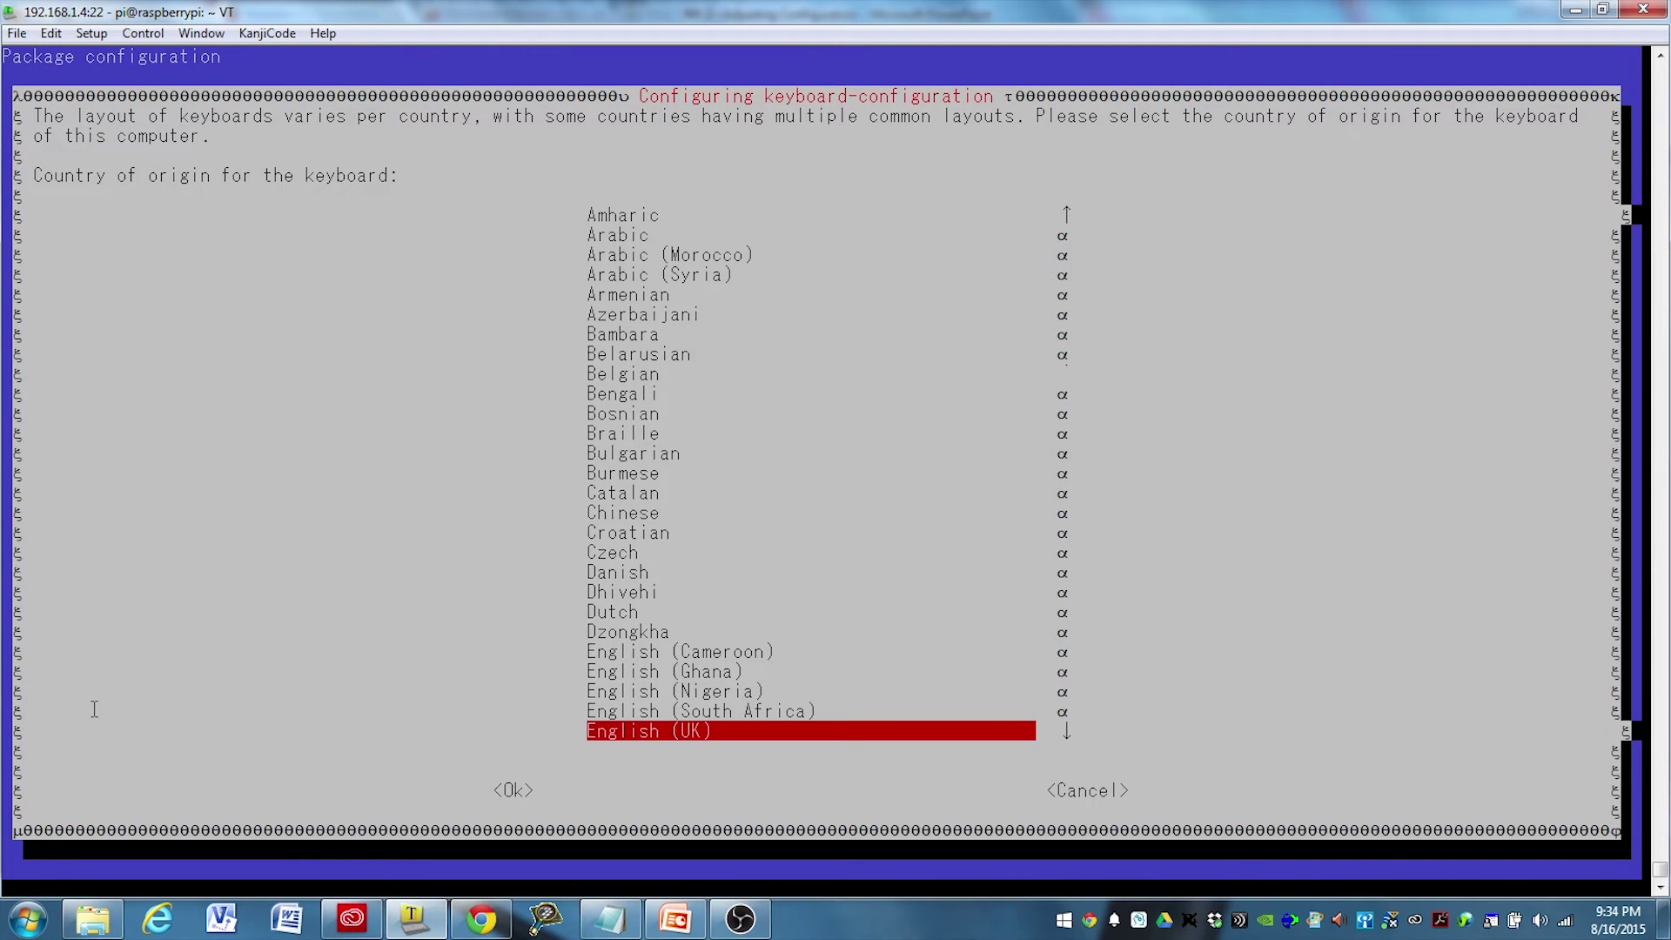
key("Up")
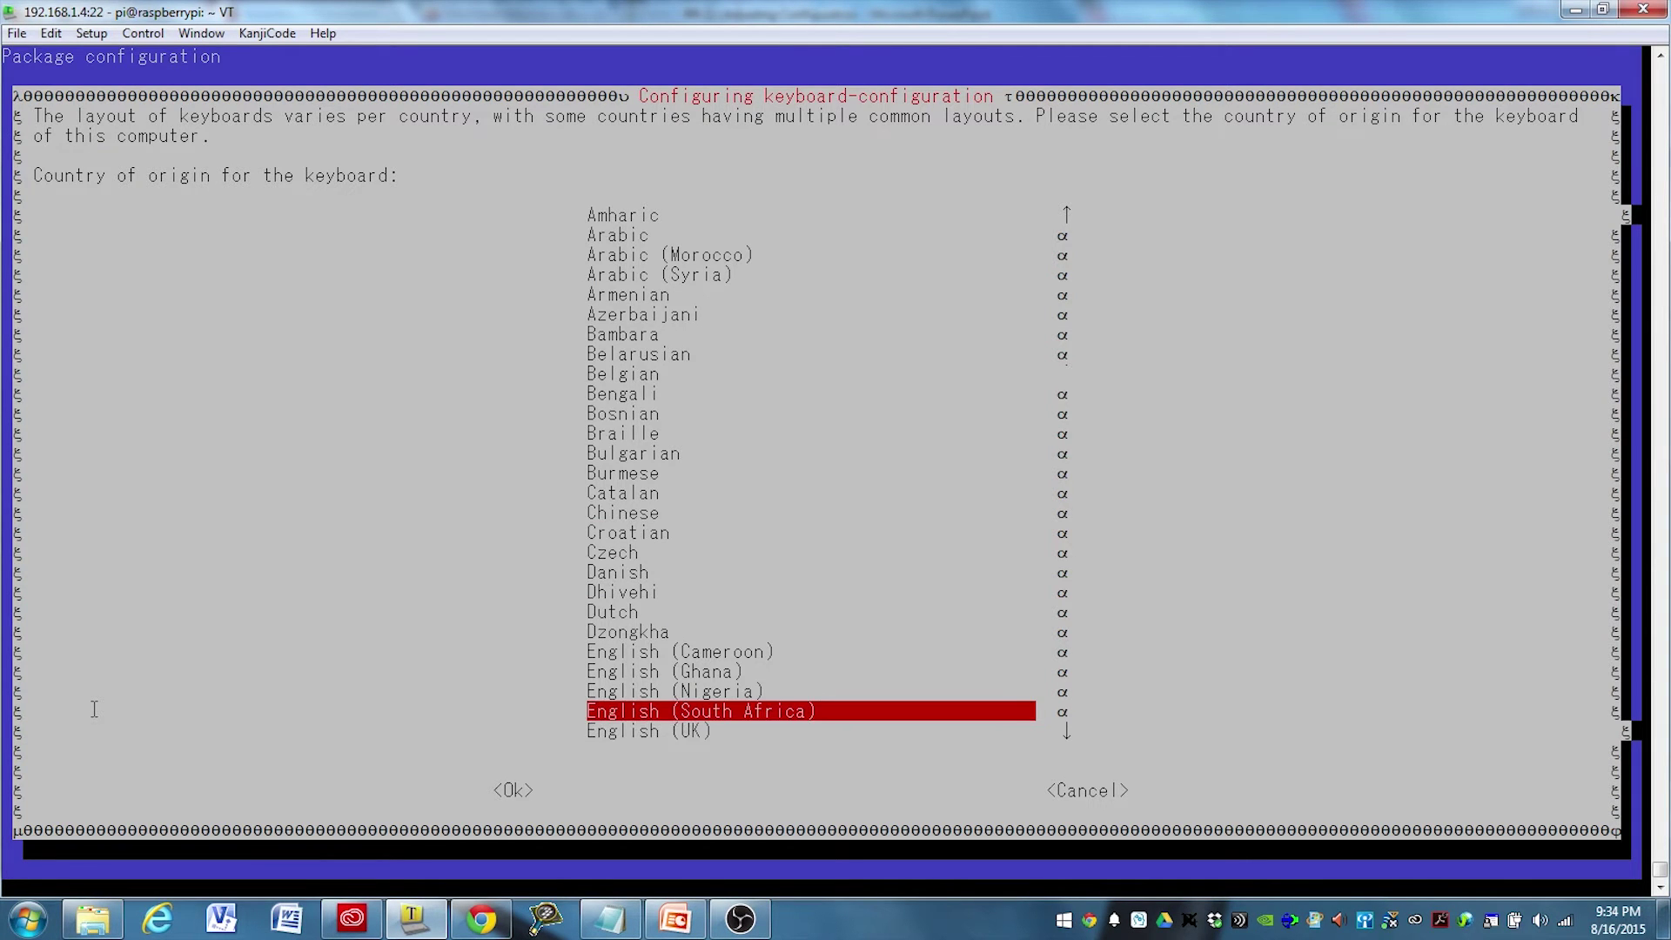
key("Down")
key("Down")
key("Down")
key("Up")
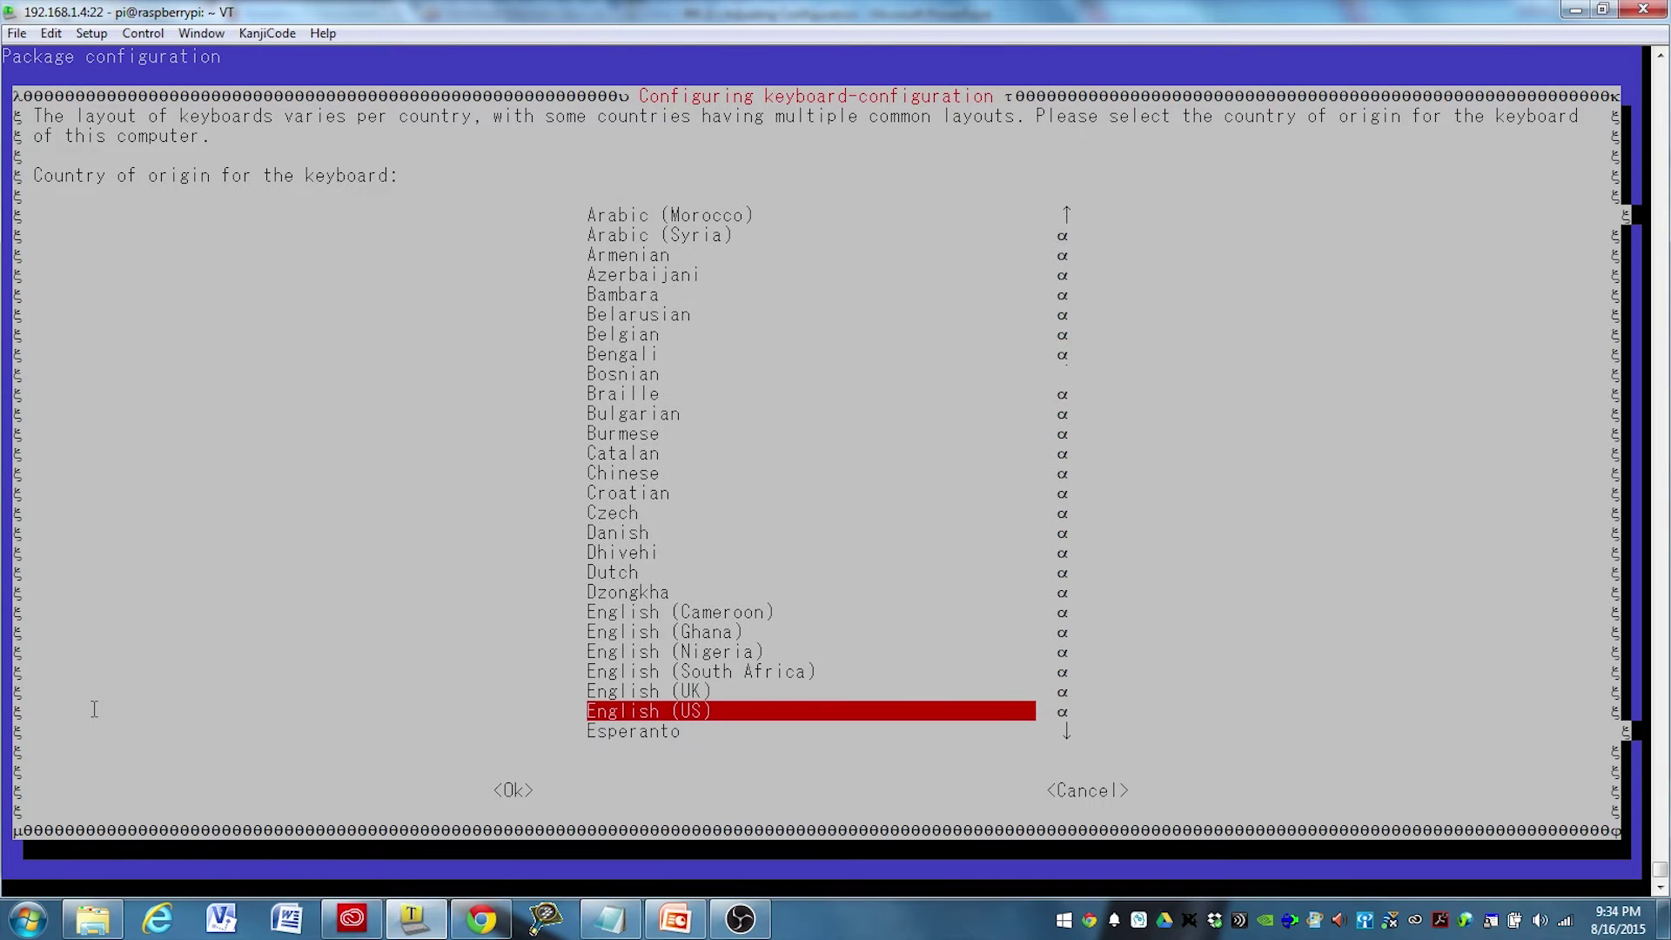
key("Return")
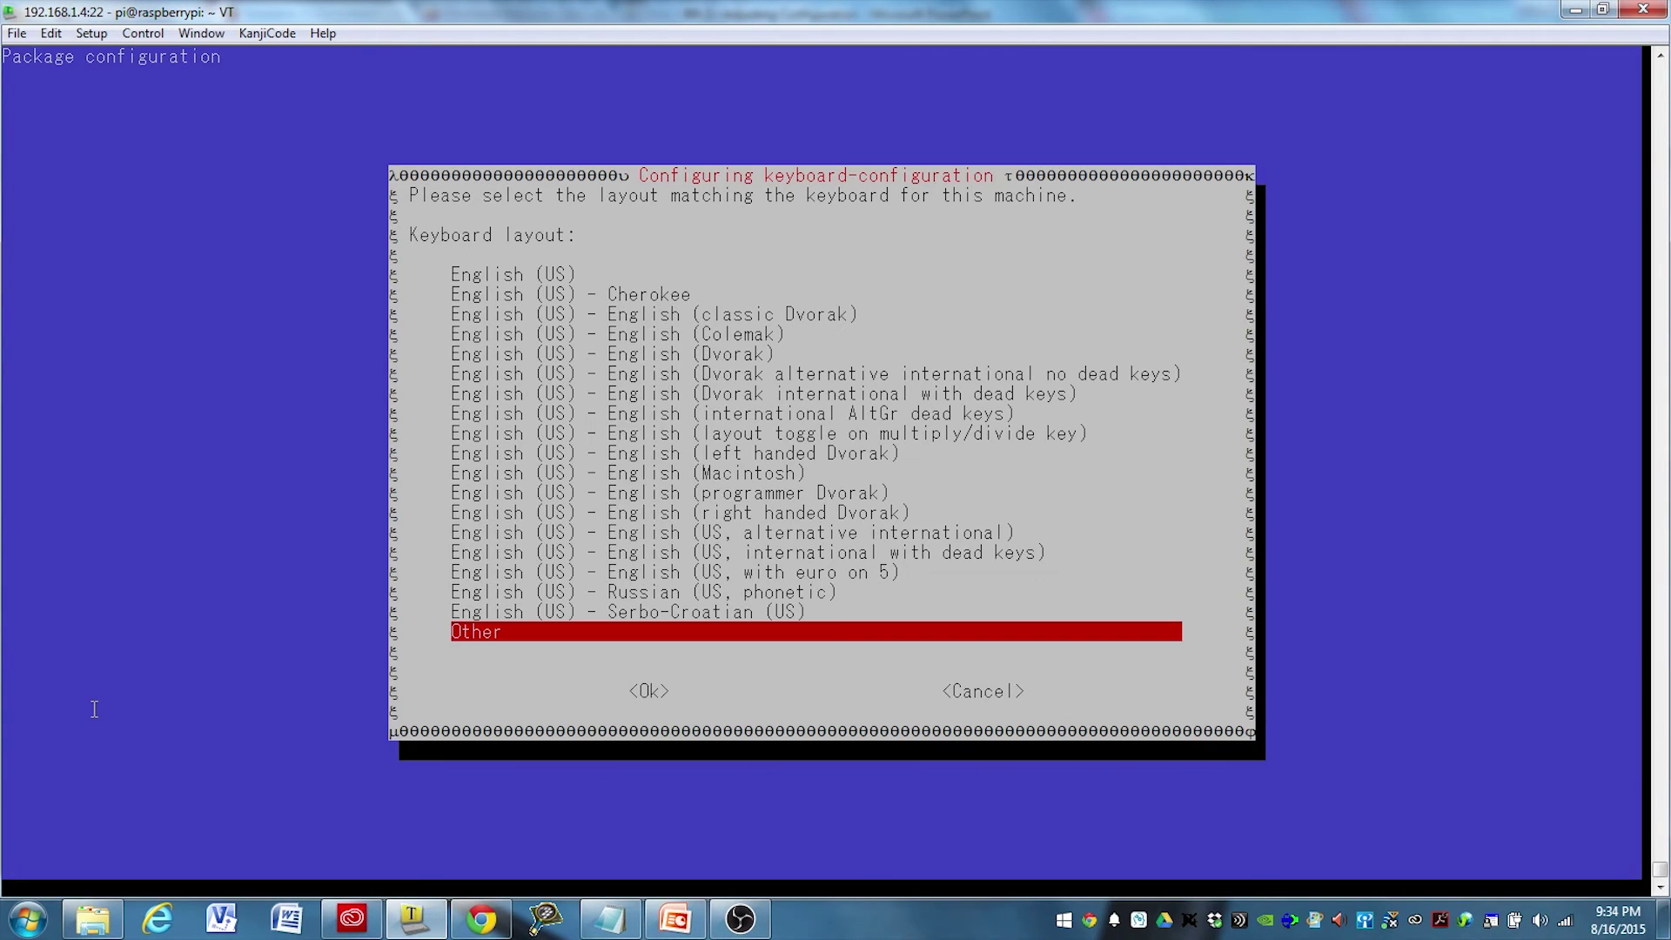
Step: Select the plain English (US) layout, keep the default AltGr, and decline Ctrl+Alt+Backspace
key("Up")
key("Up")
key("Up")
key("Up")
key("Up")
key("Up")
key("Up")
key("Up")
key("Up")
key("Up")
key("Up")
key("Up")
key("Up")
key("Up")
key("Up")
key("Up")
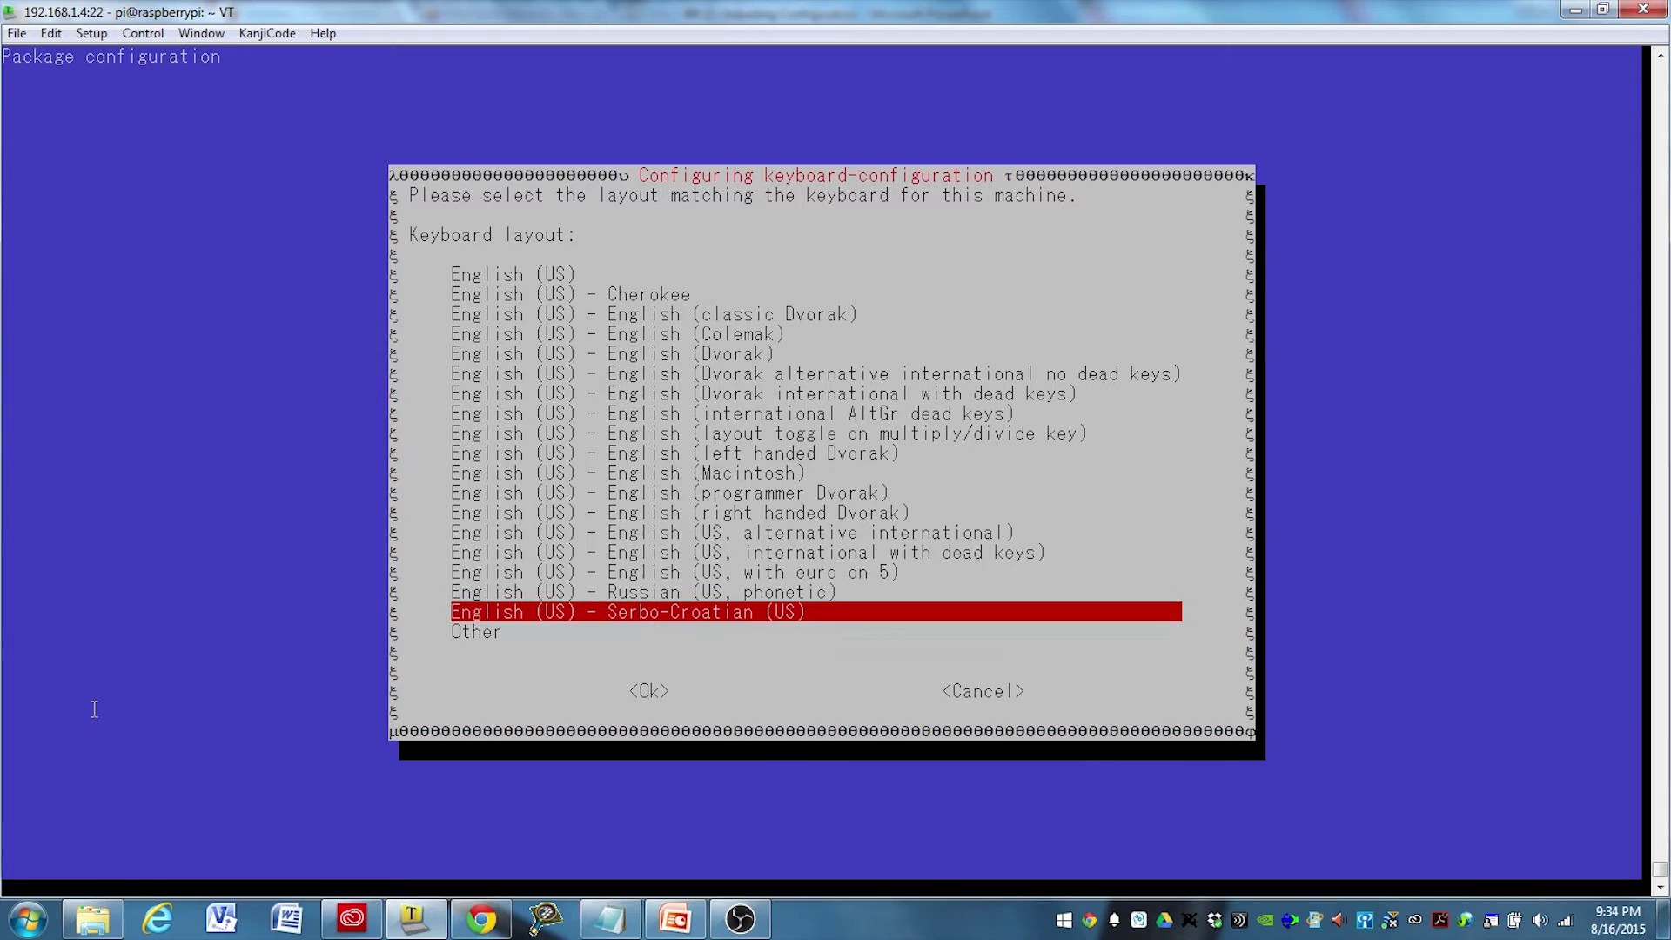
key("Up")
key("Up")
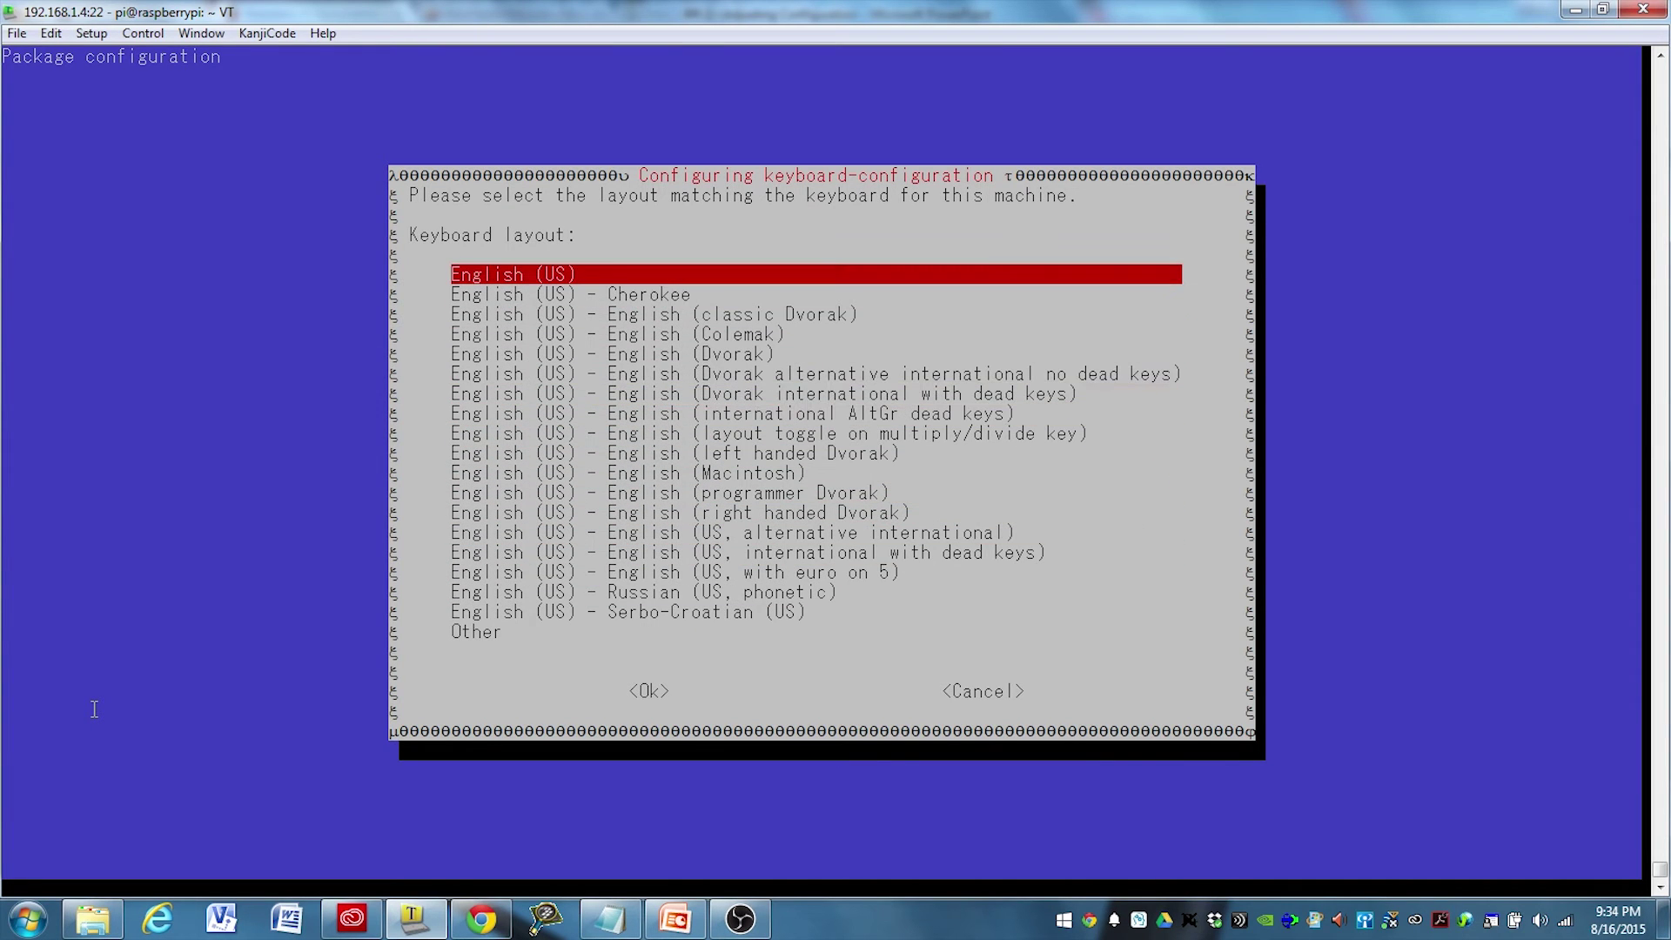
key("Return")
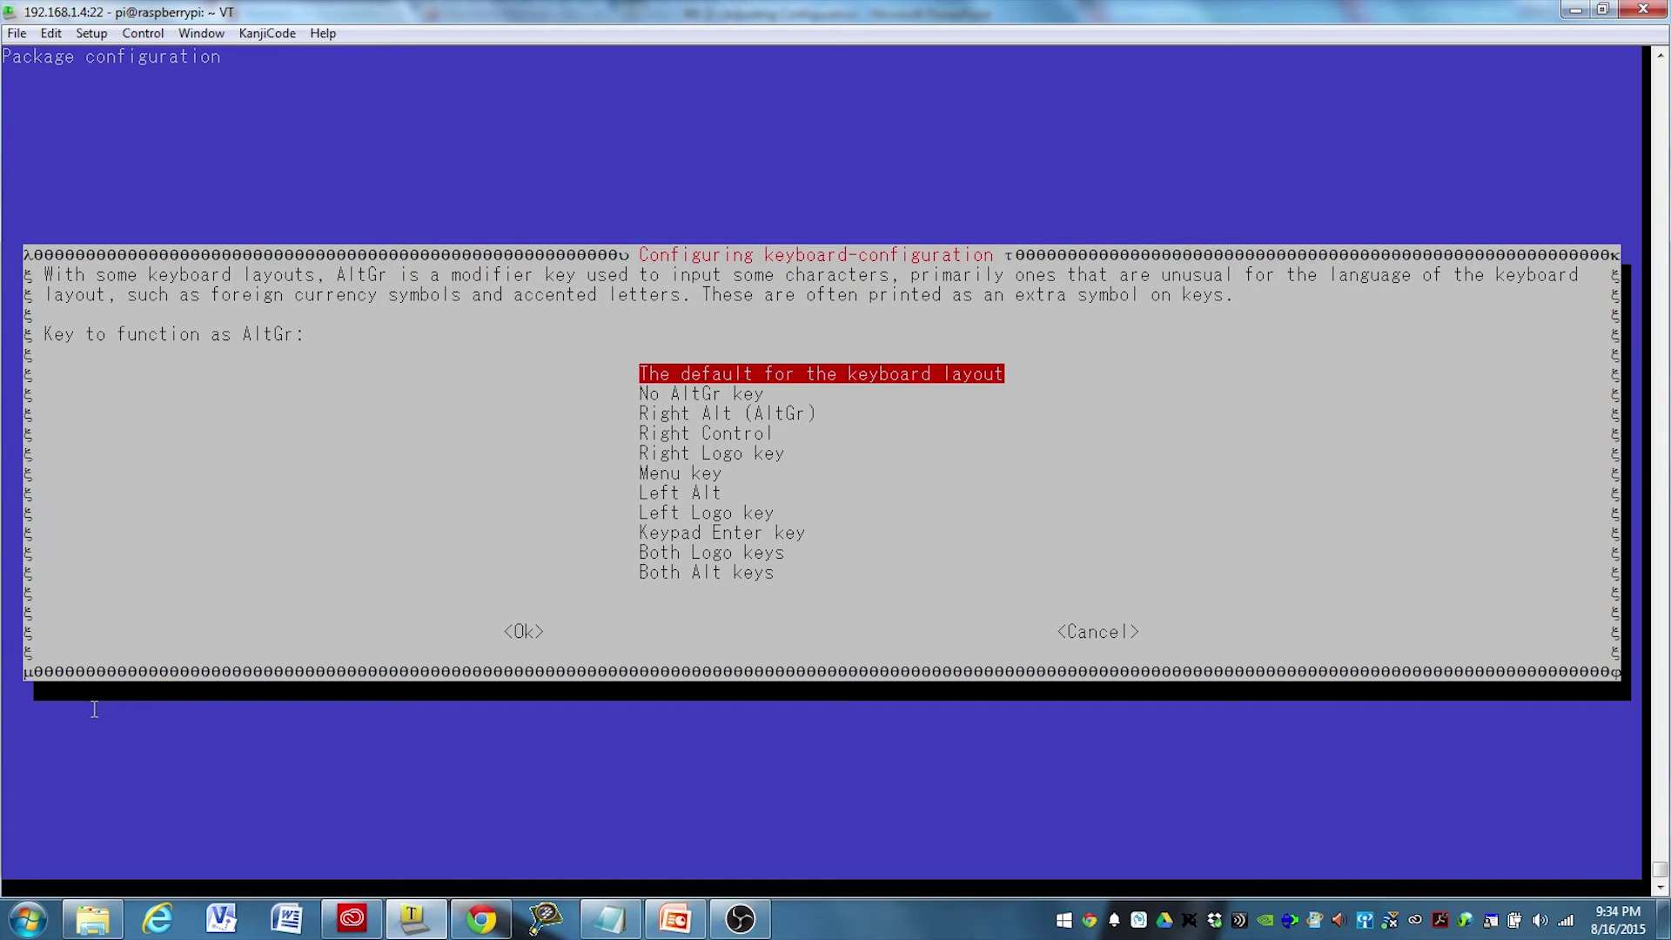
key("Return")
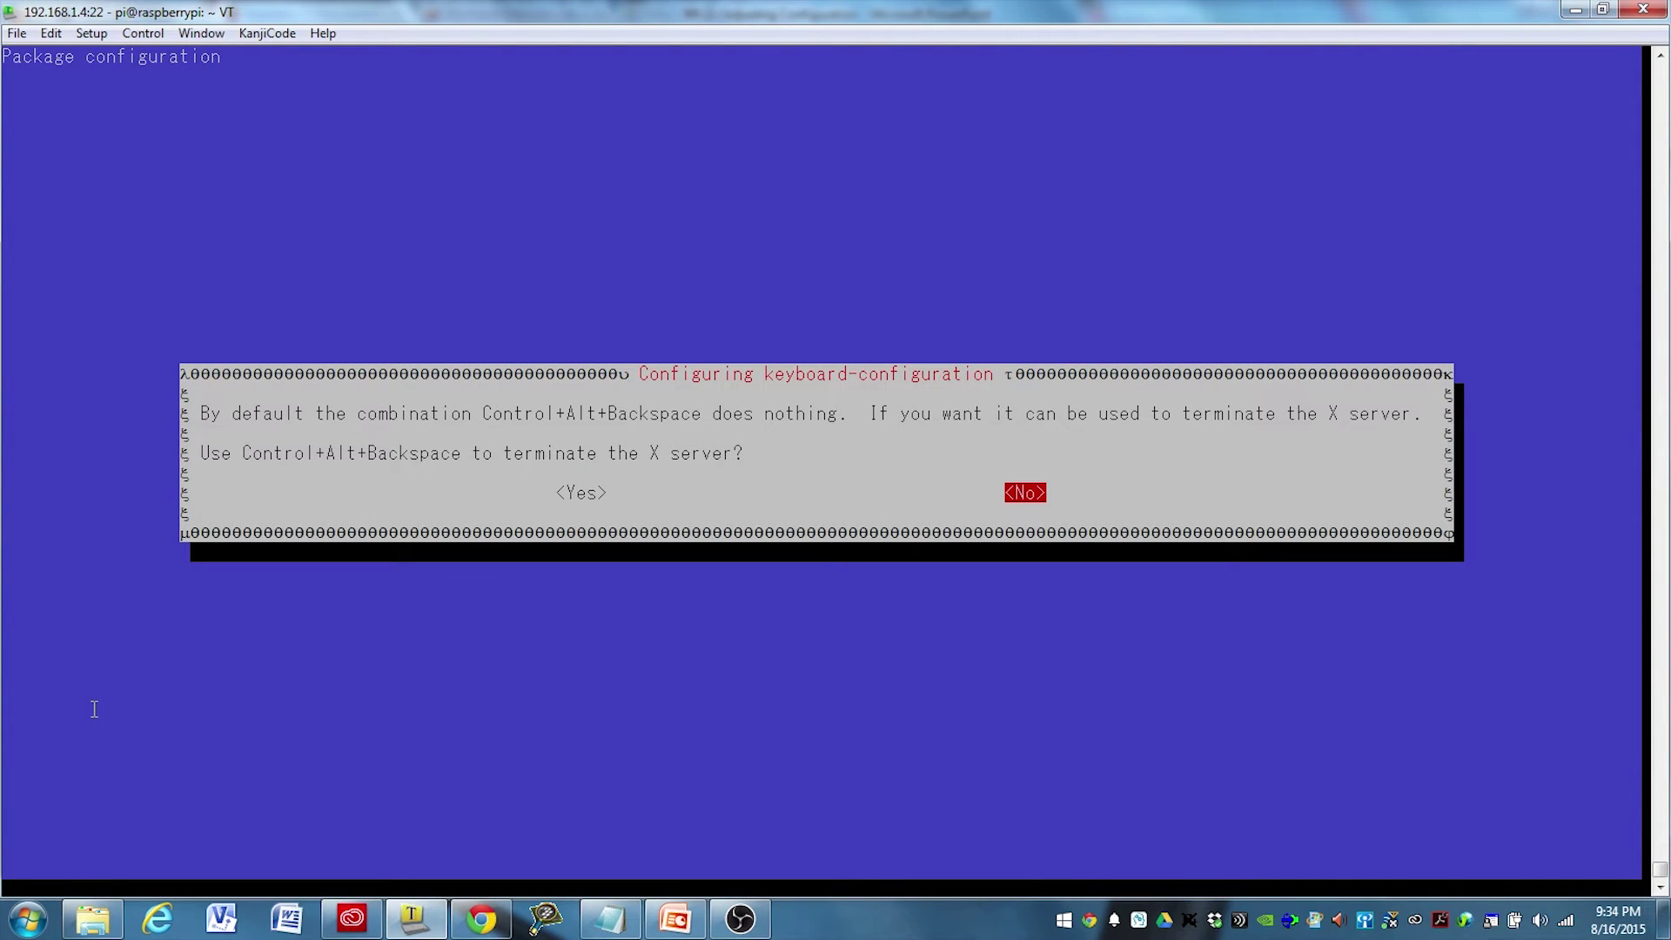
key("Return")
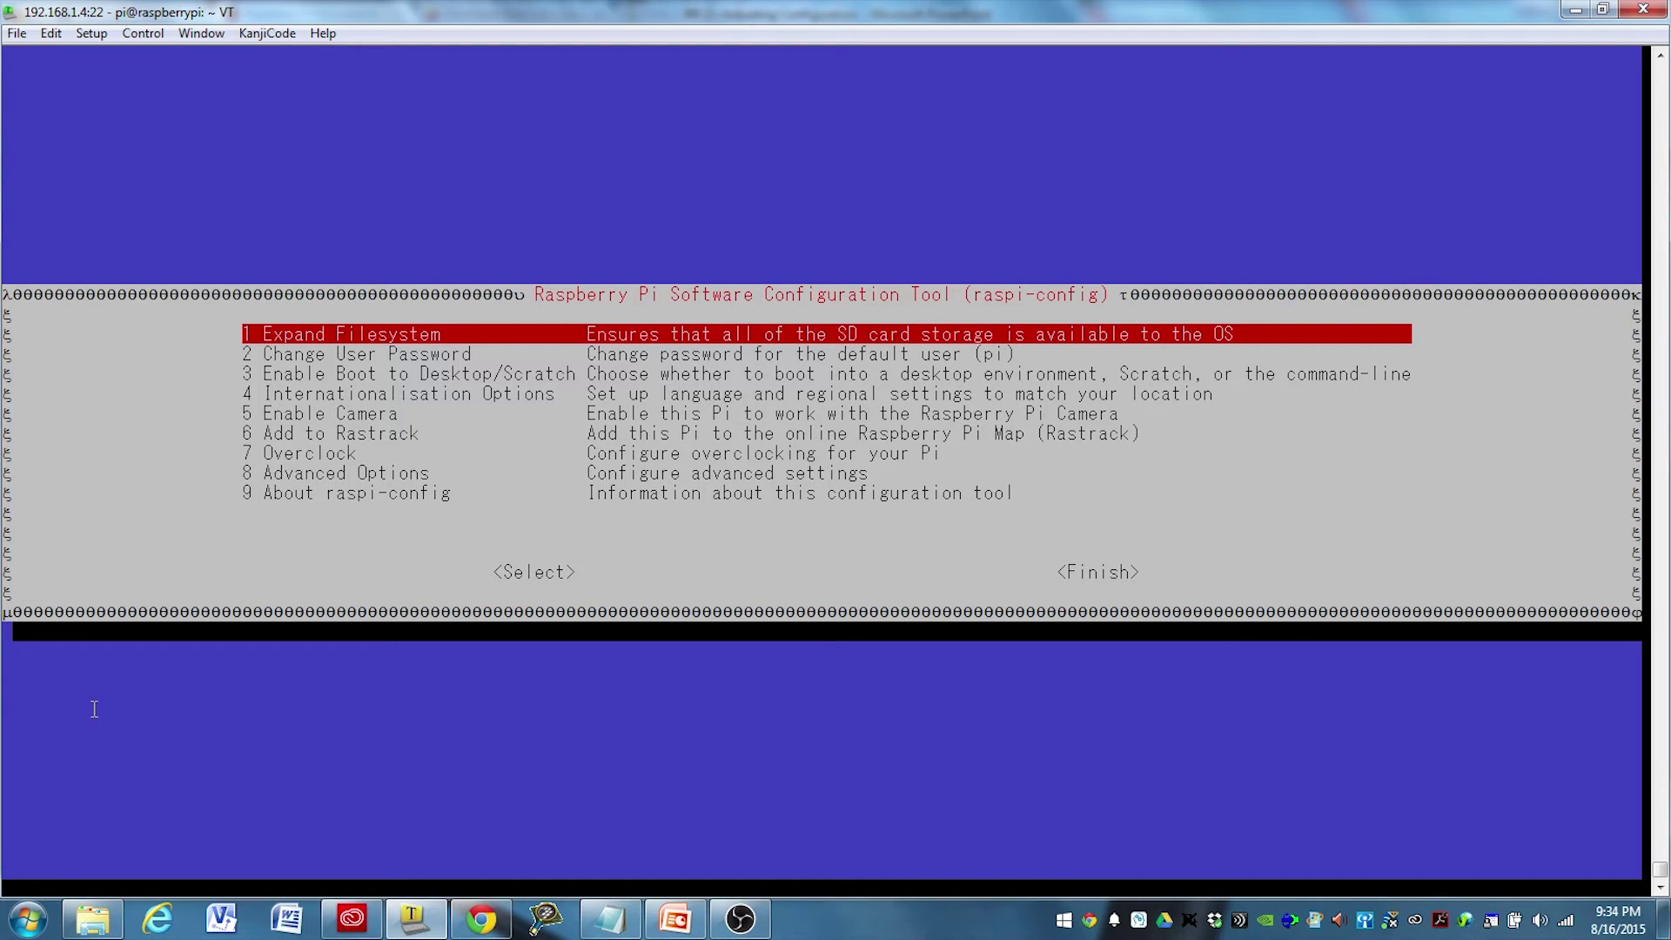
key("Down")
key("Down")
key("Down")
key("Down")
key("Down")
key("Down")
key("Down")
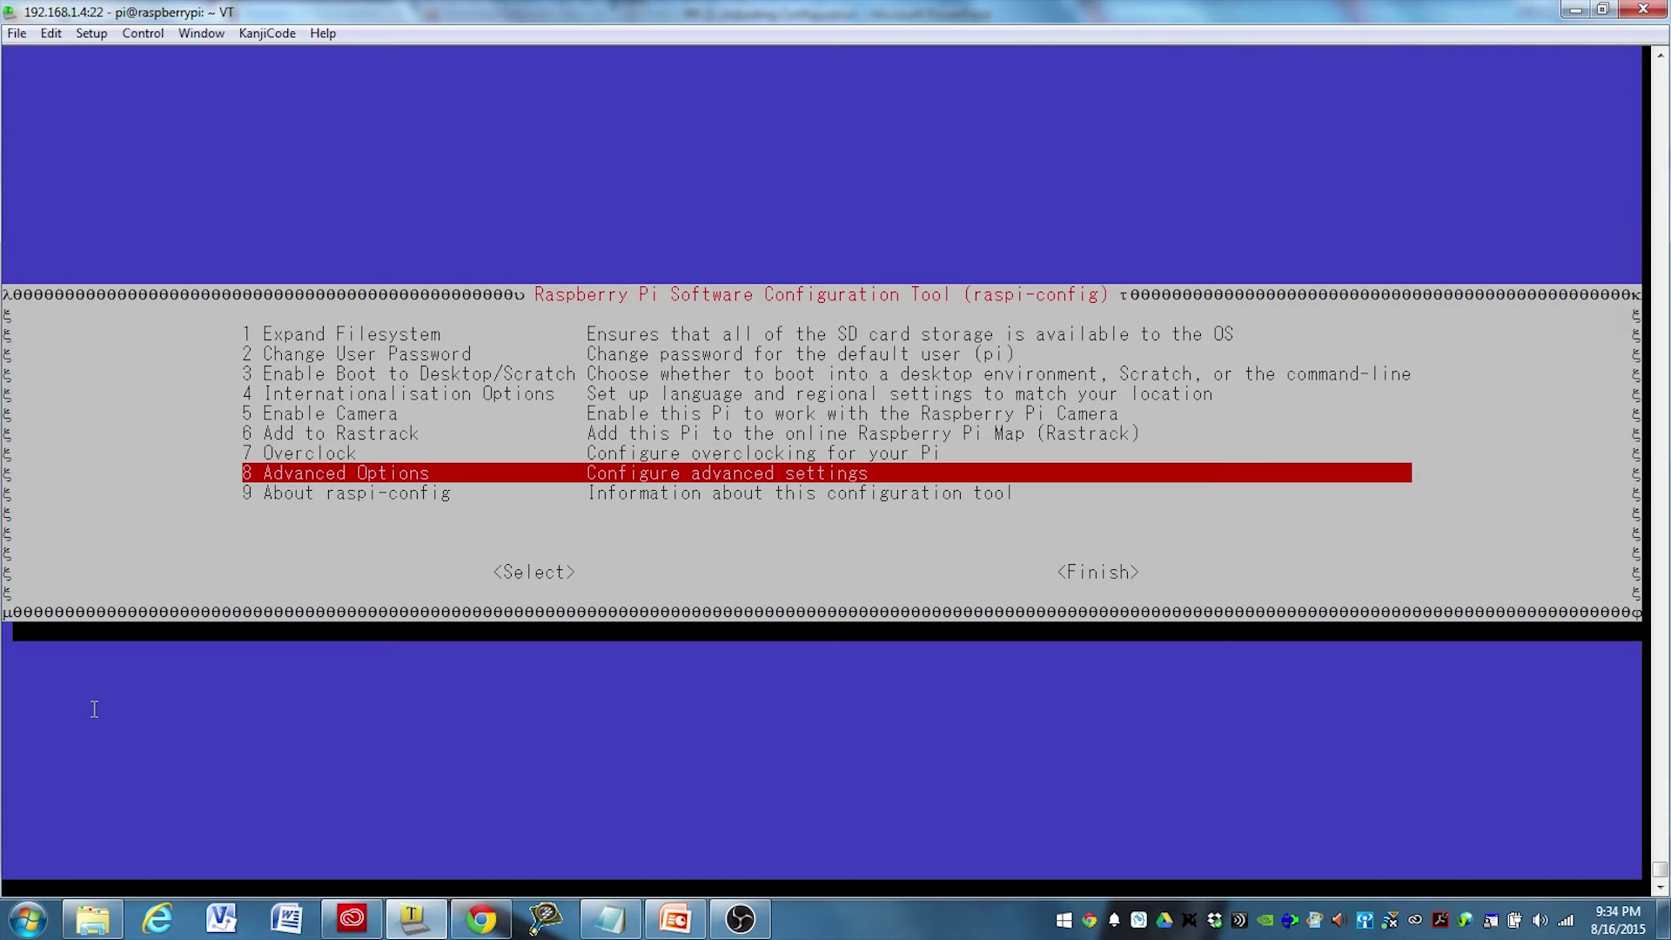
key("Return")
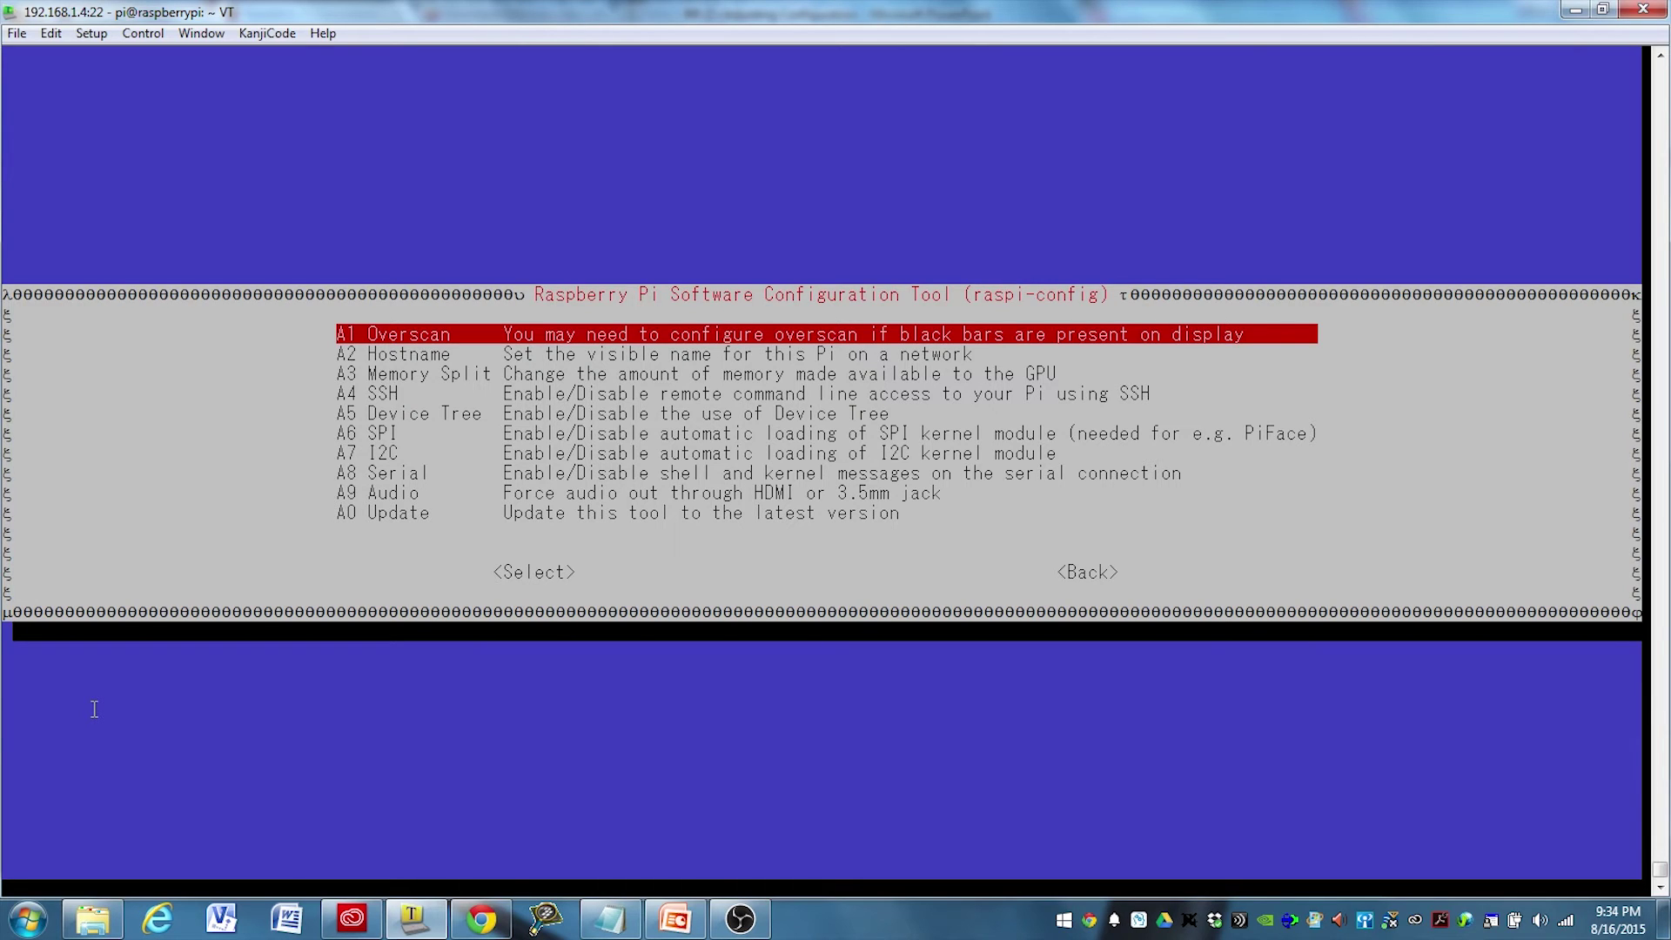
key("Down")
key("Down")
key("Down")
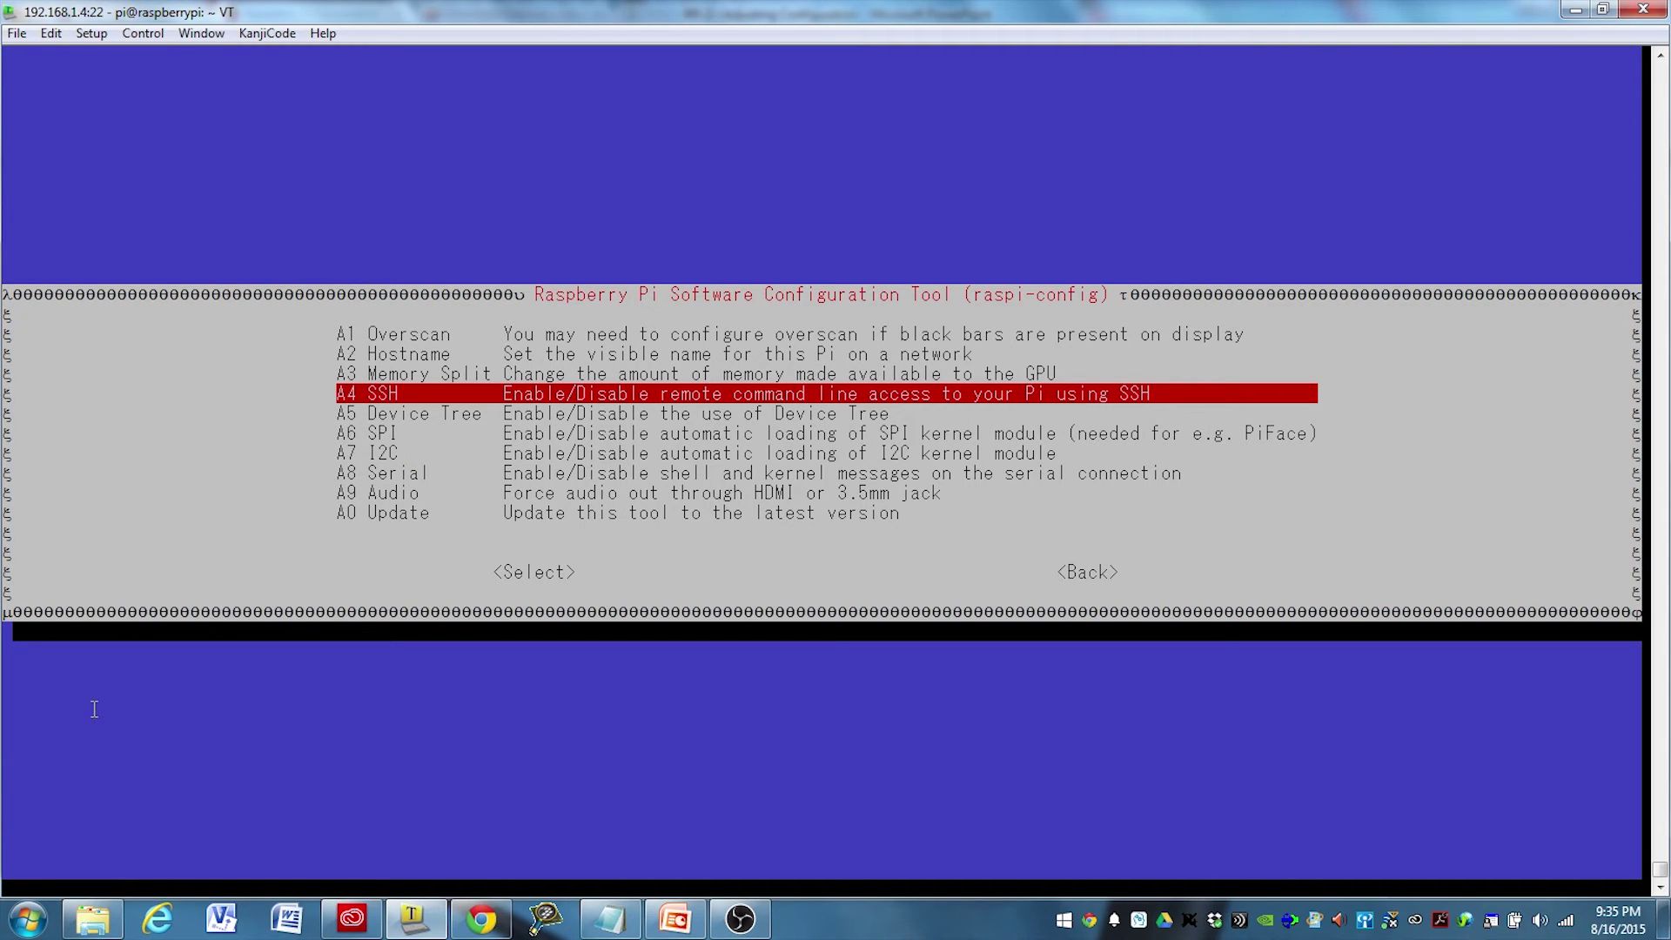
key("Down")
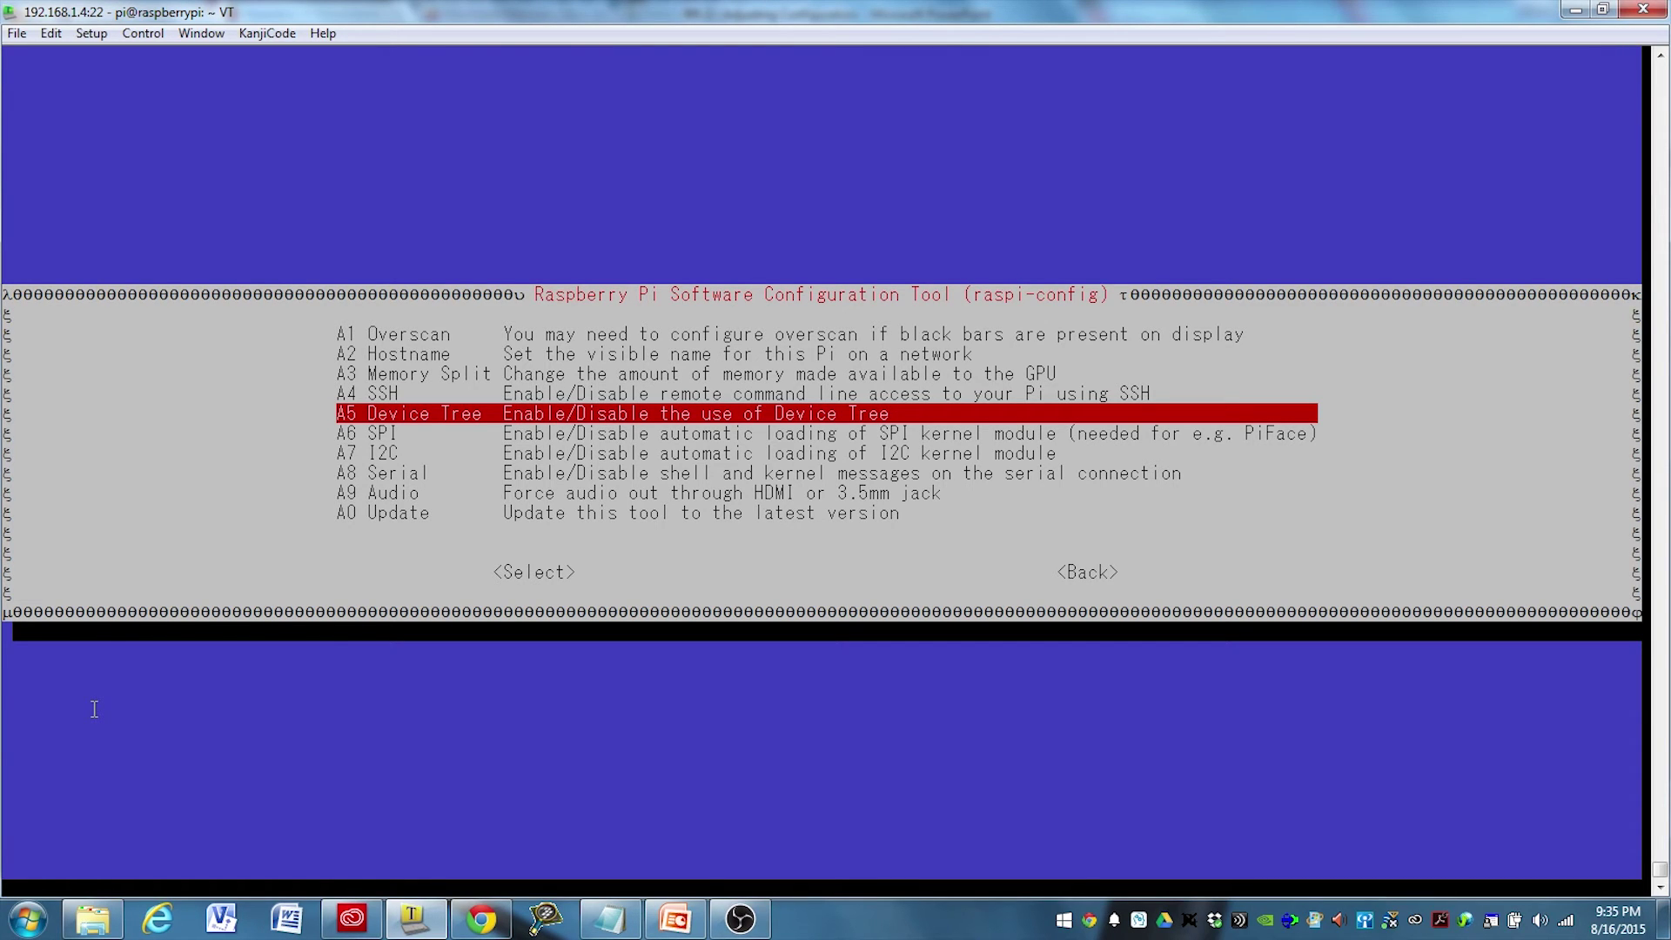
key("Down")
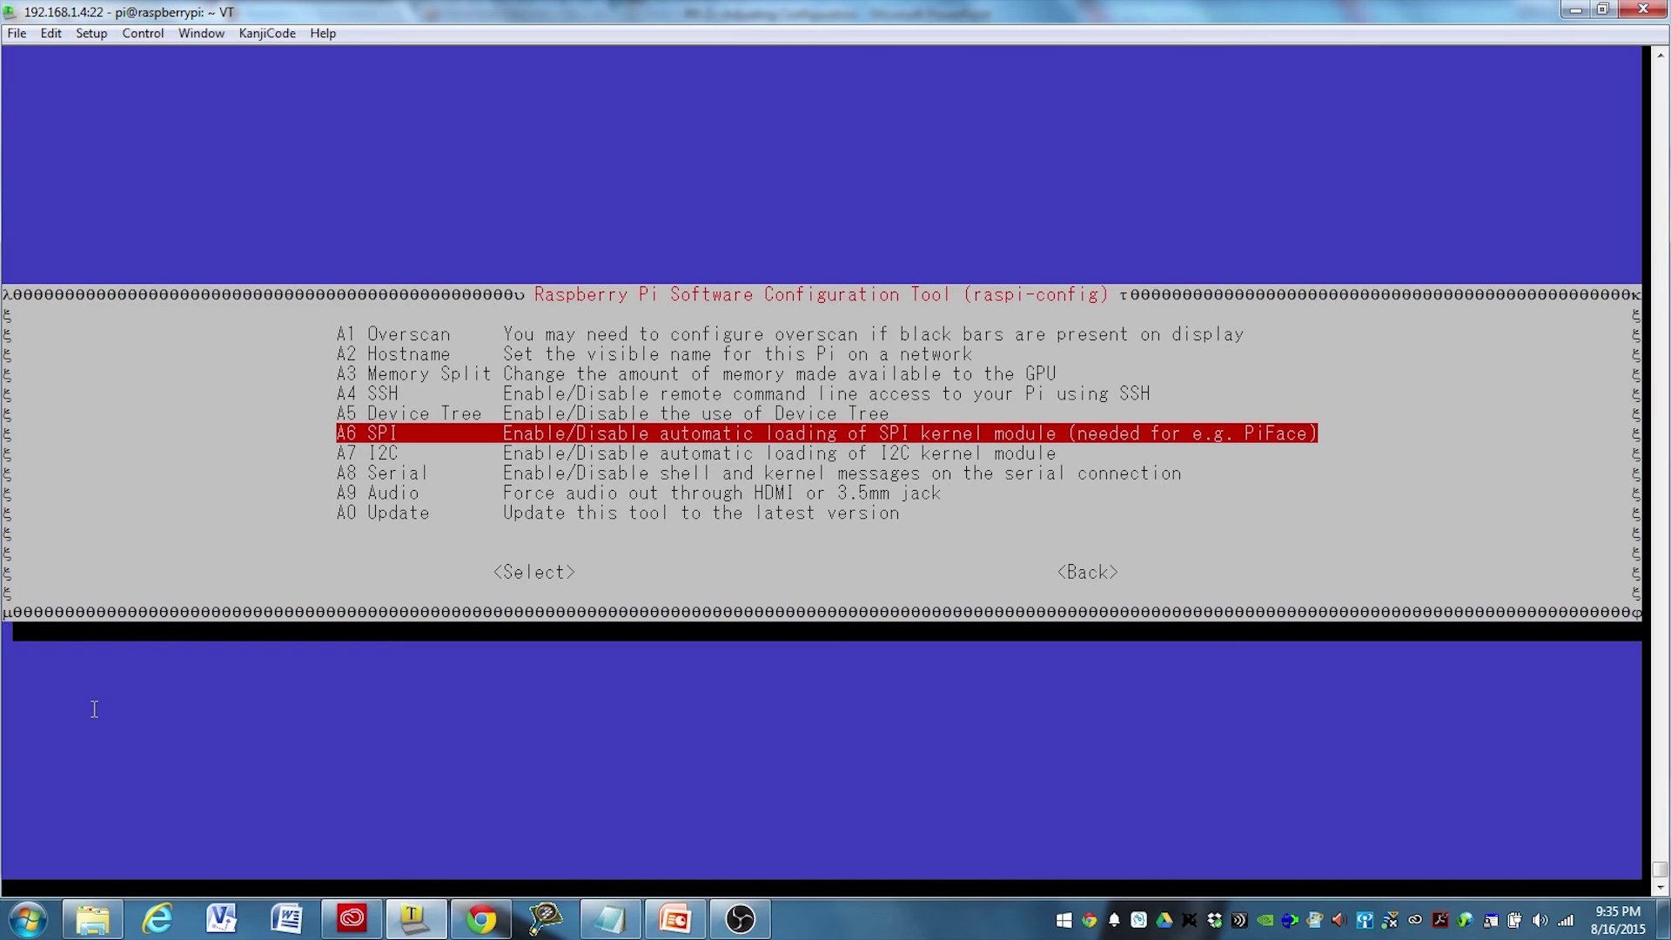
key("Down")
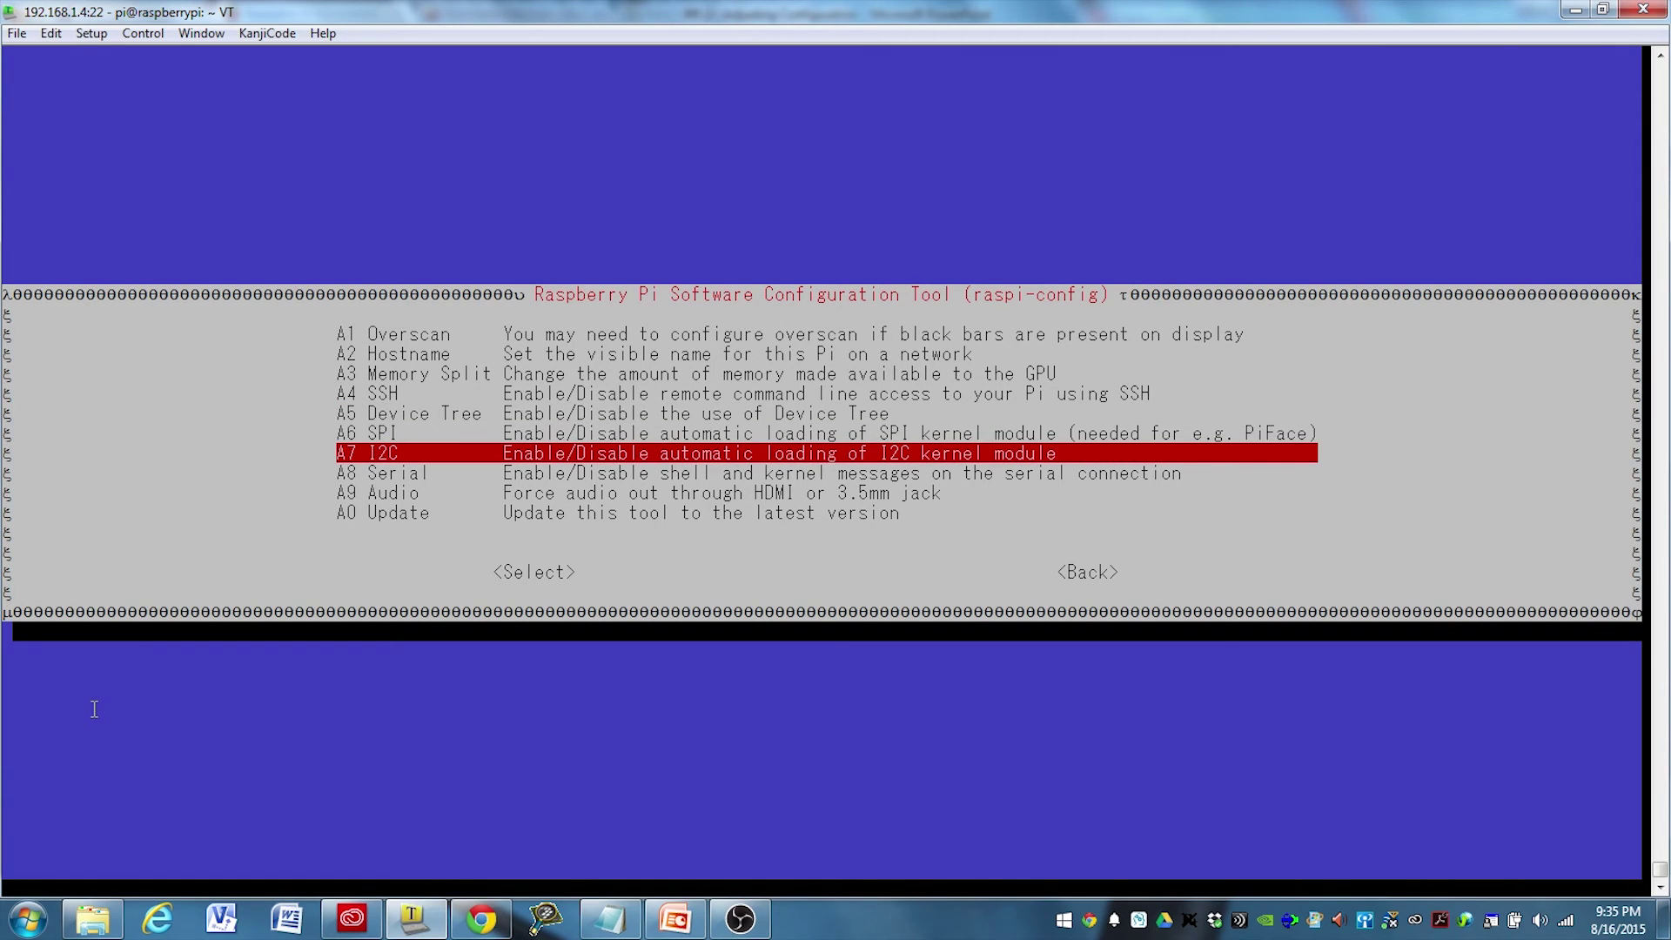
key("Down")
key("Down")
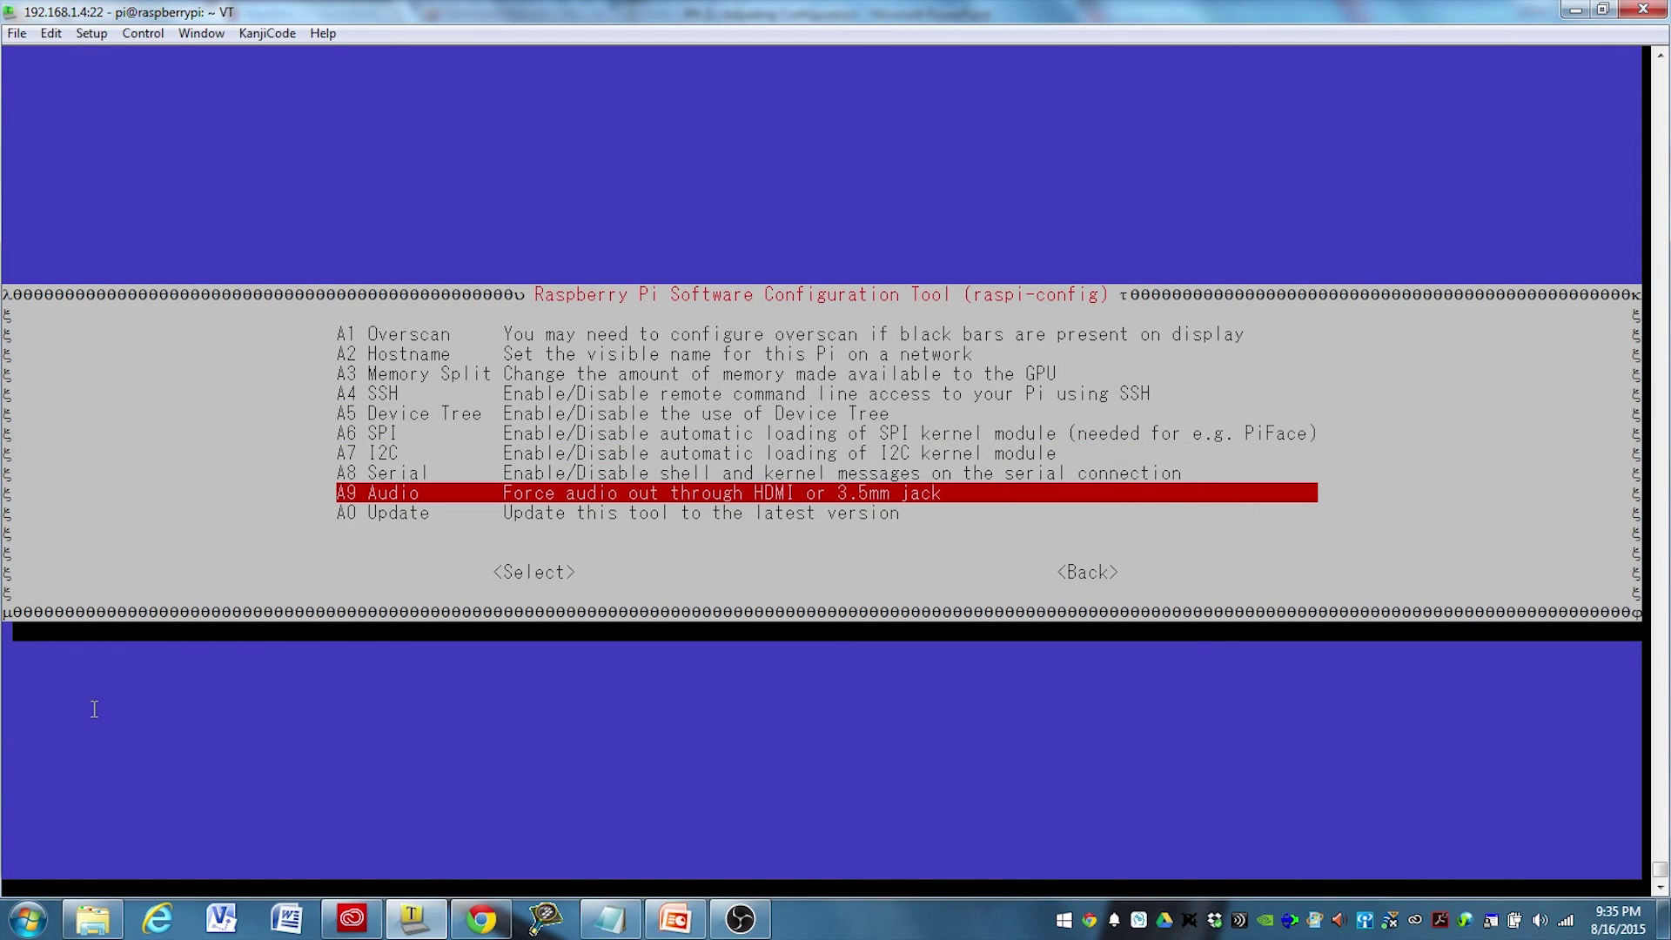
key("Up")
key("Up")
key("Up")
key("Up")
key("Up")
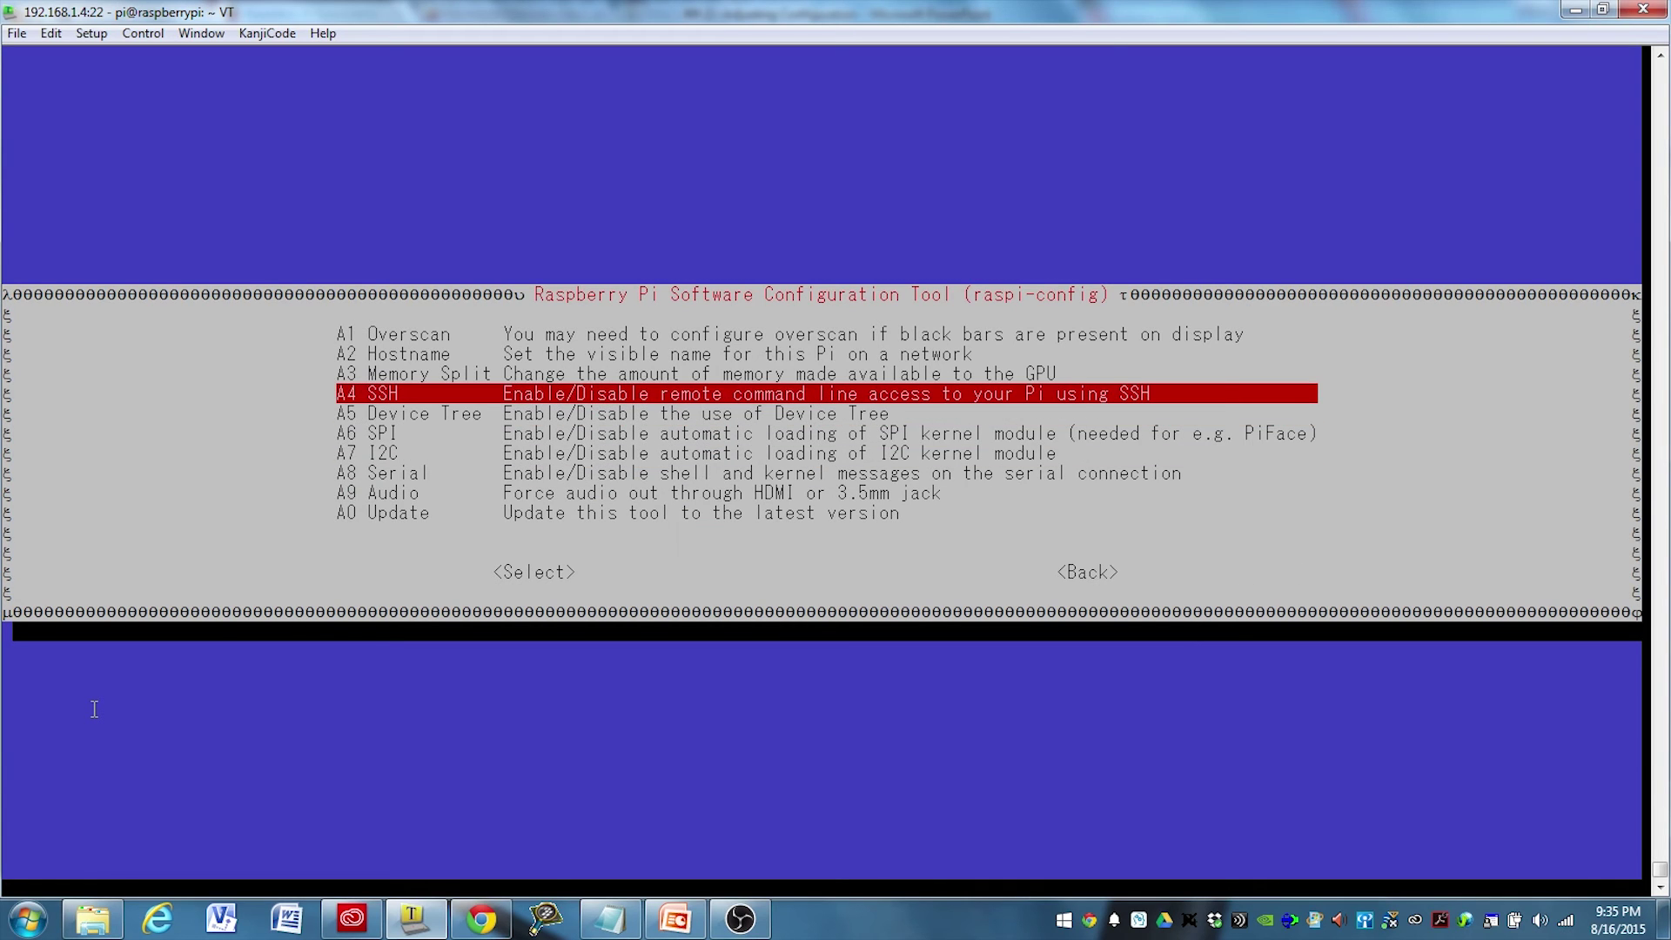
key("Down")
key("Down")
key("Down")
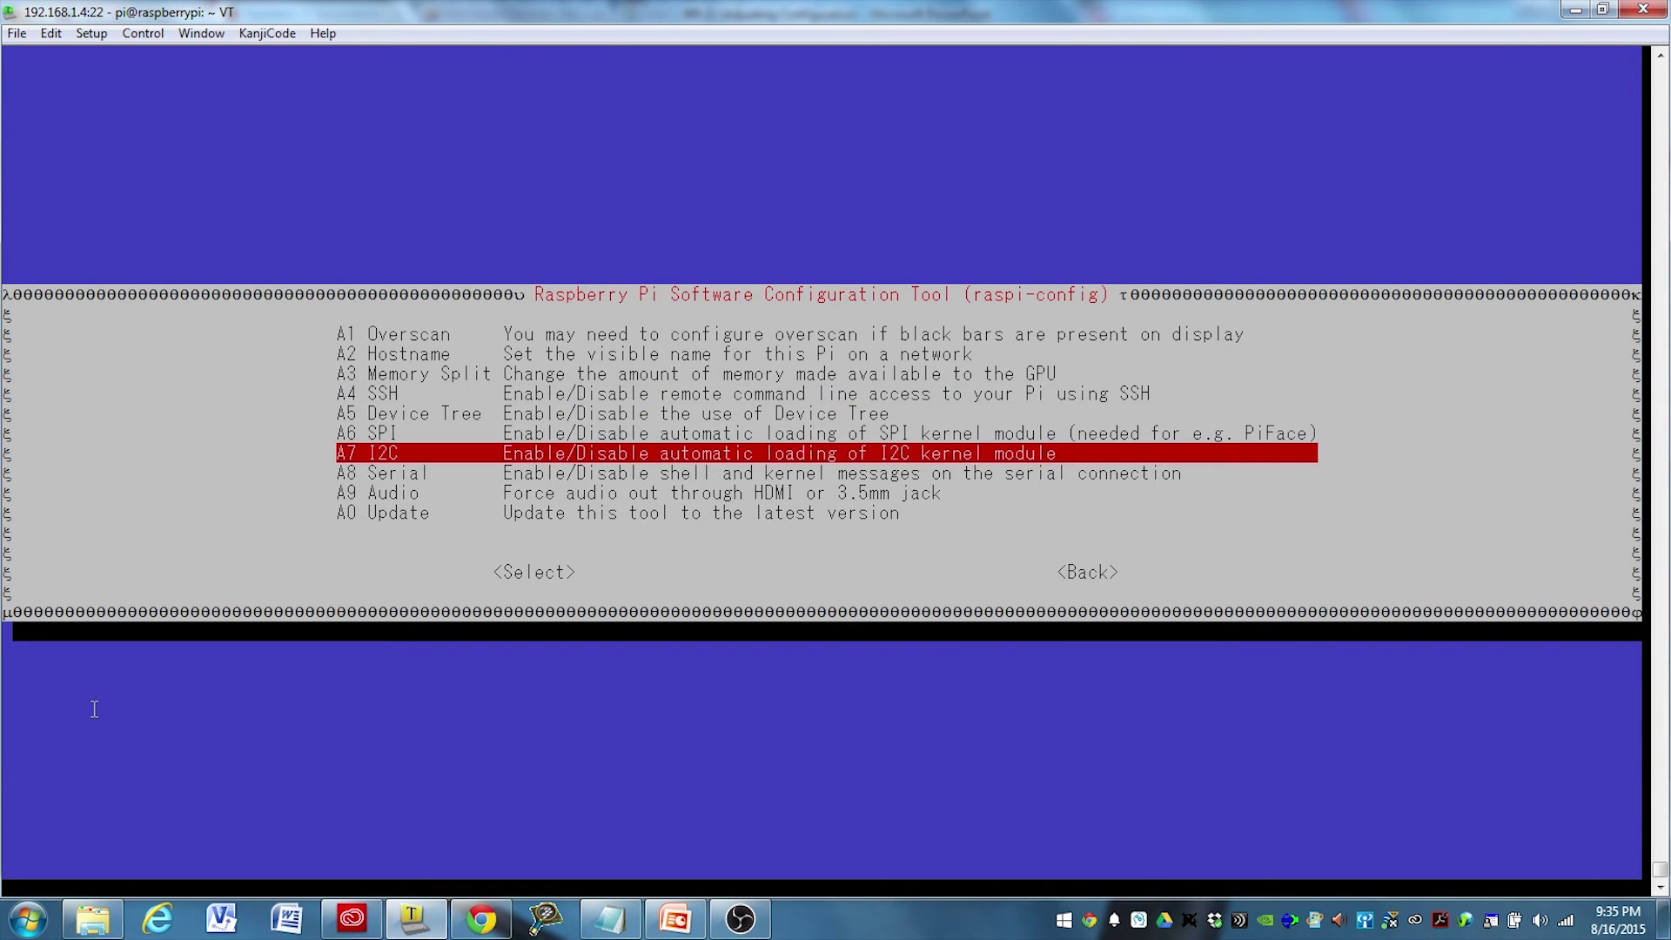
key("Tab")
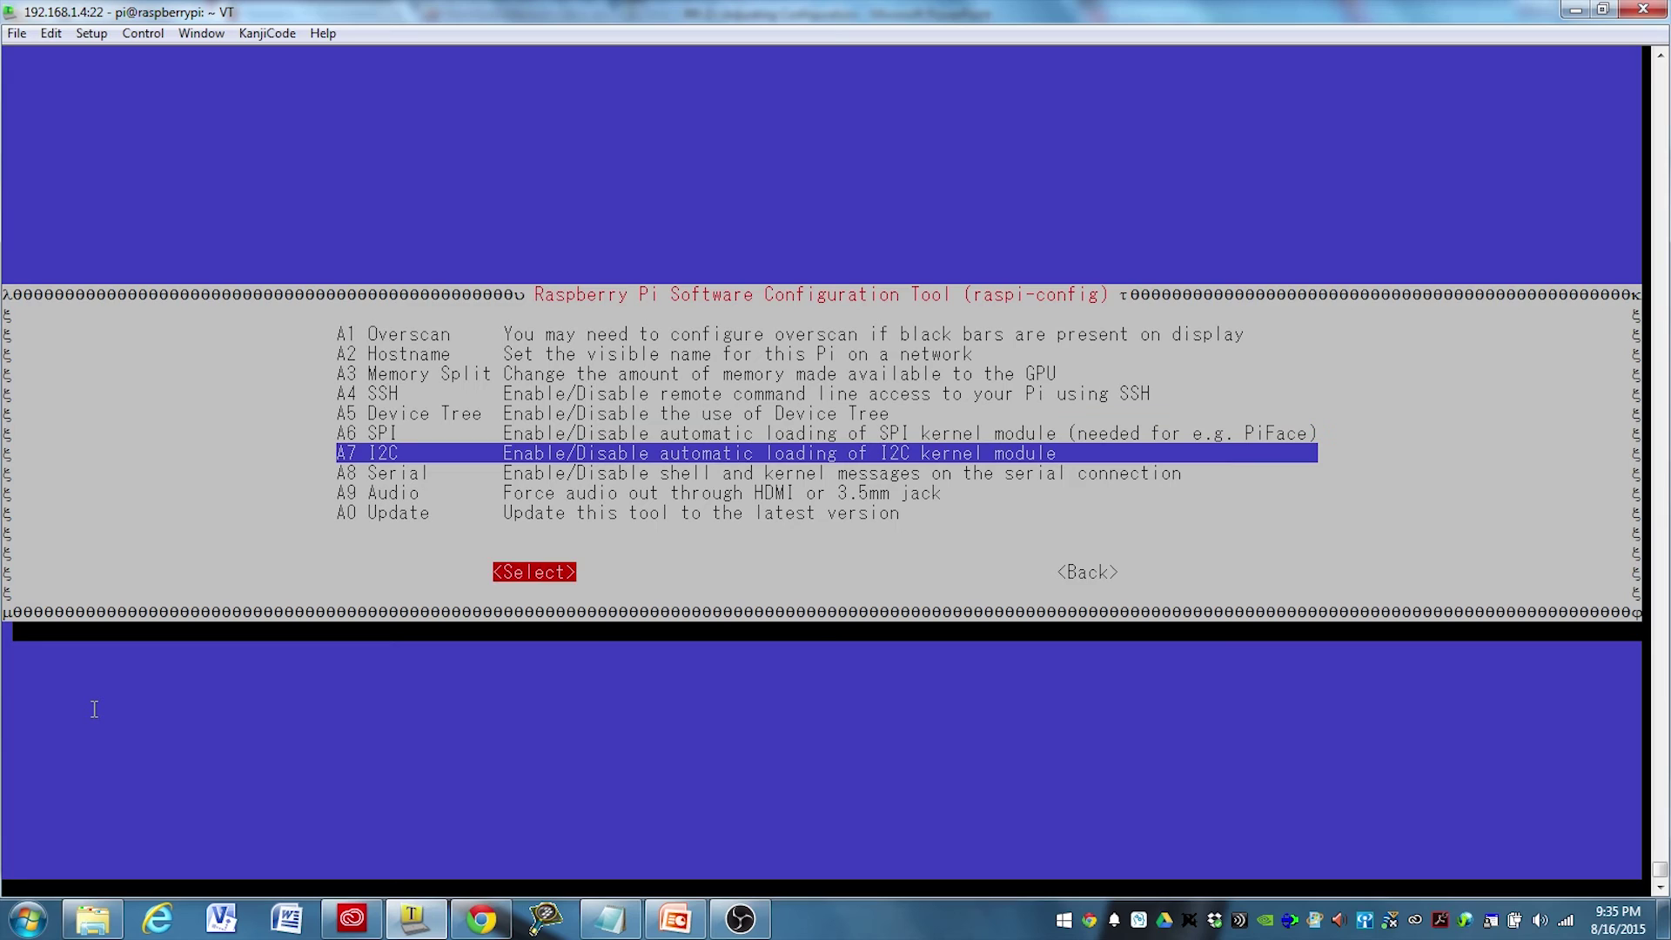
key("Tab")
key("Return")
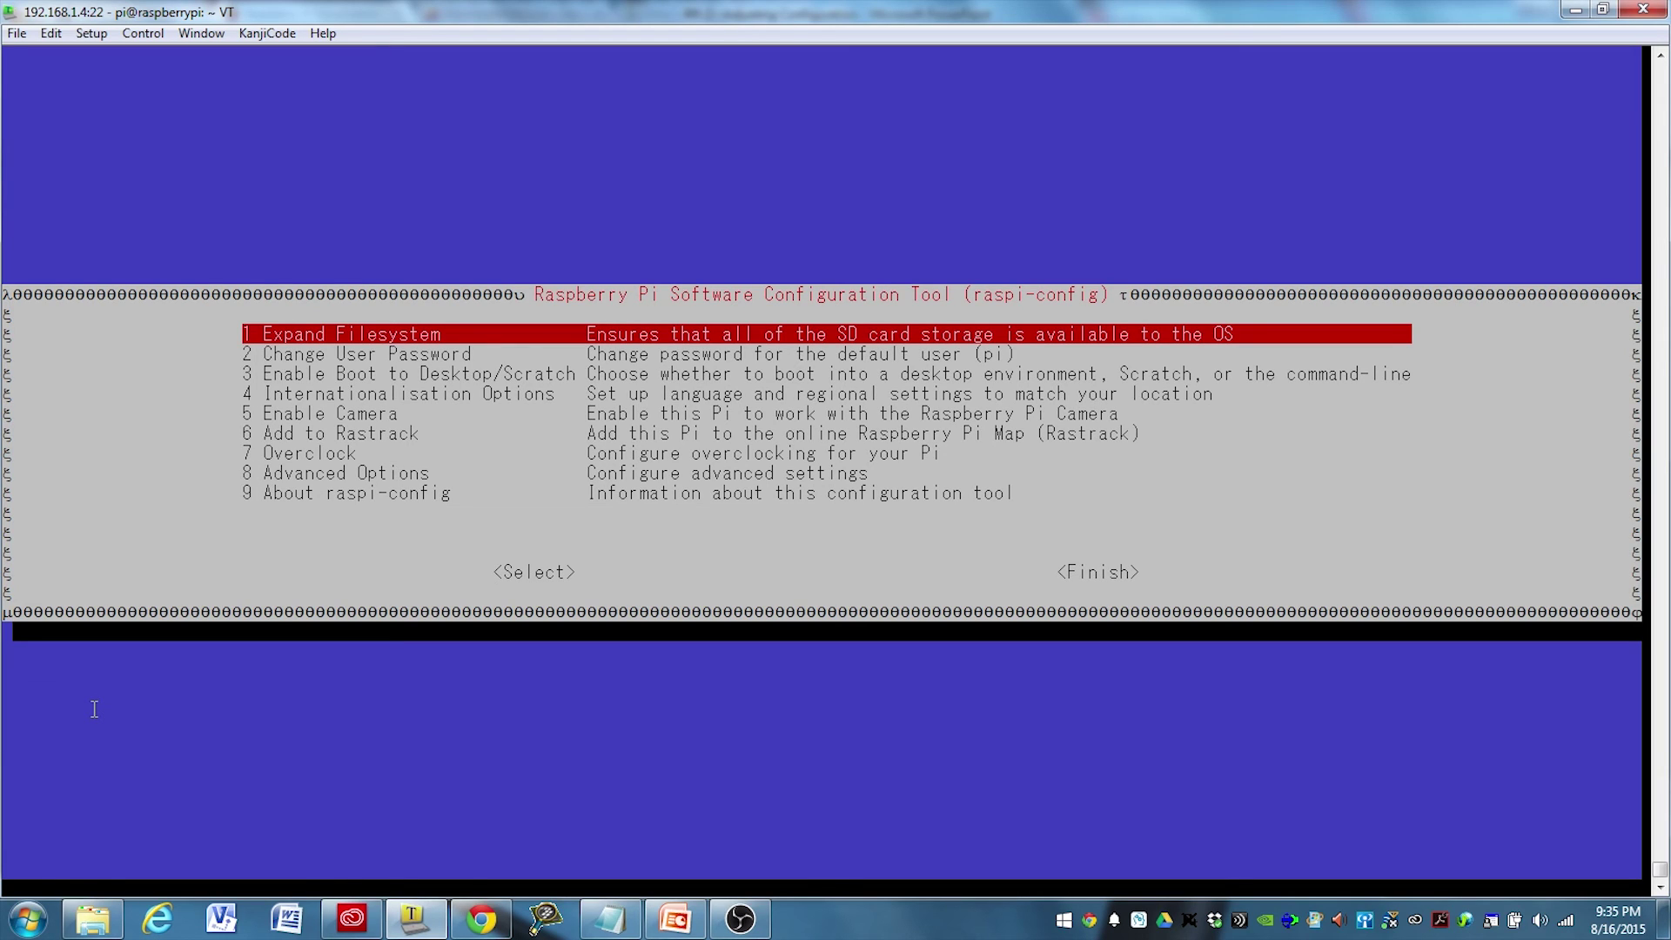
Step: Select Finish to leave raspi-config for the shell prompt
key("Tab")
key("Tab")
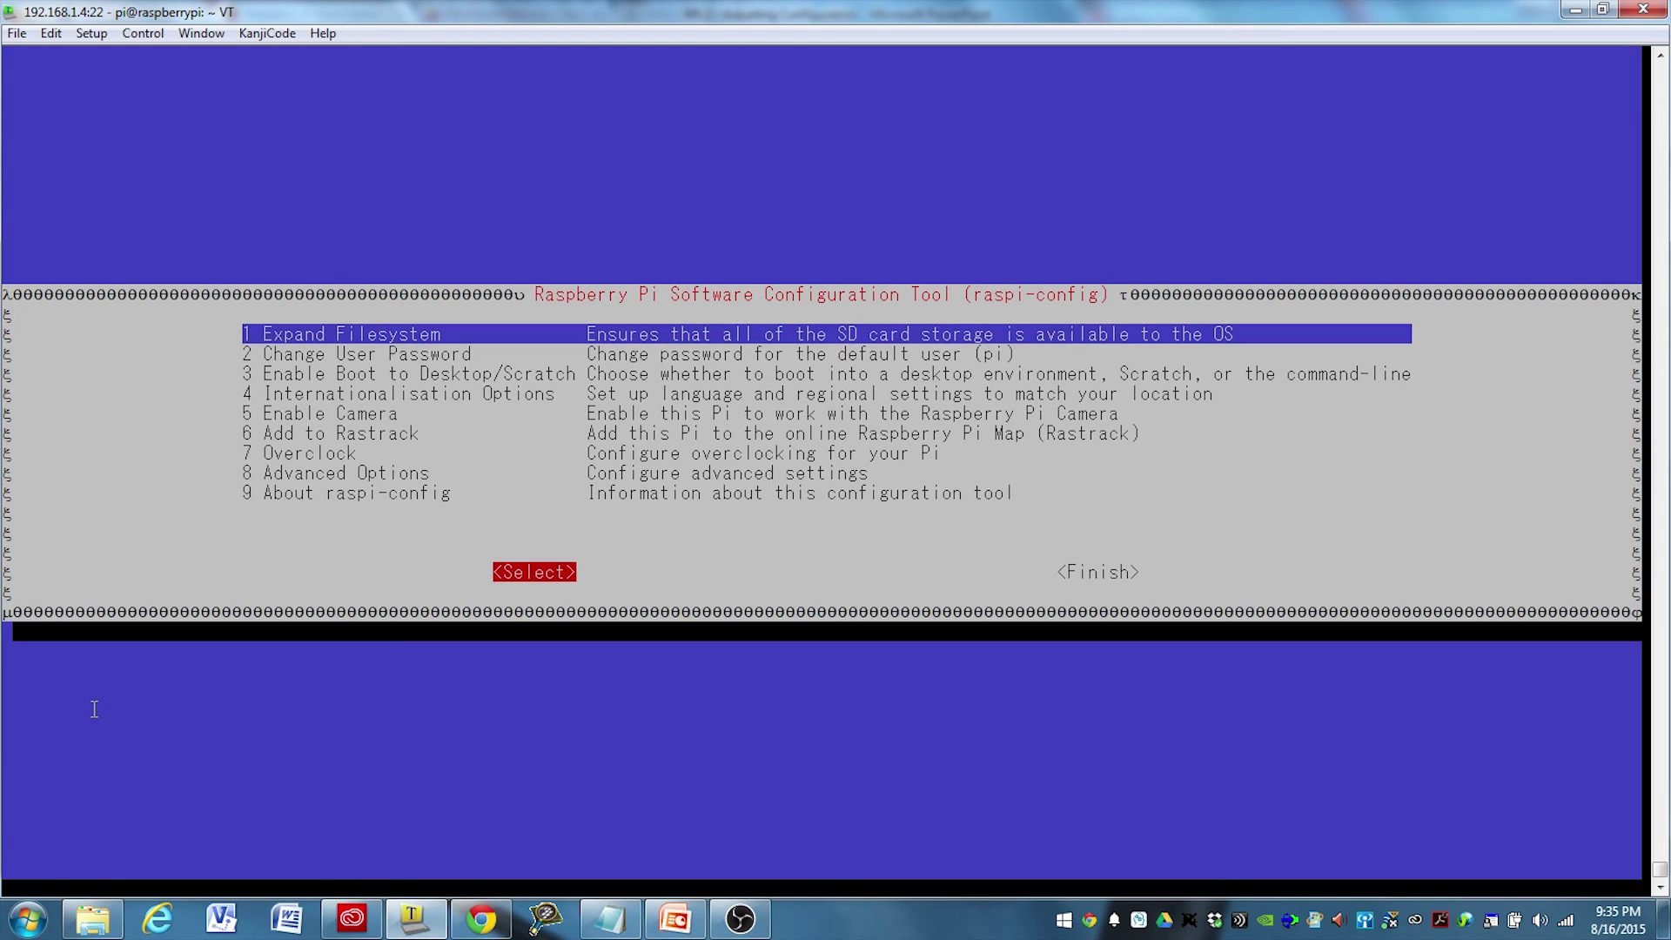
key("Return")
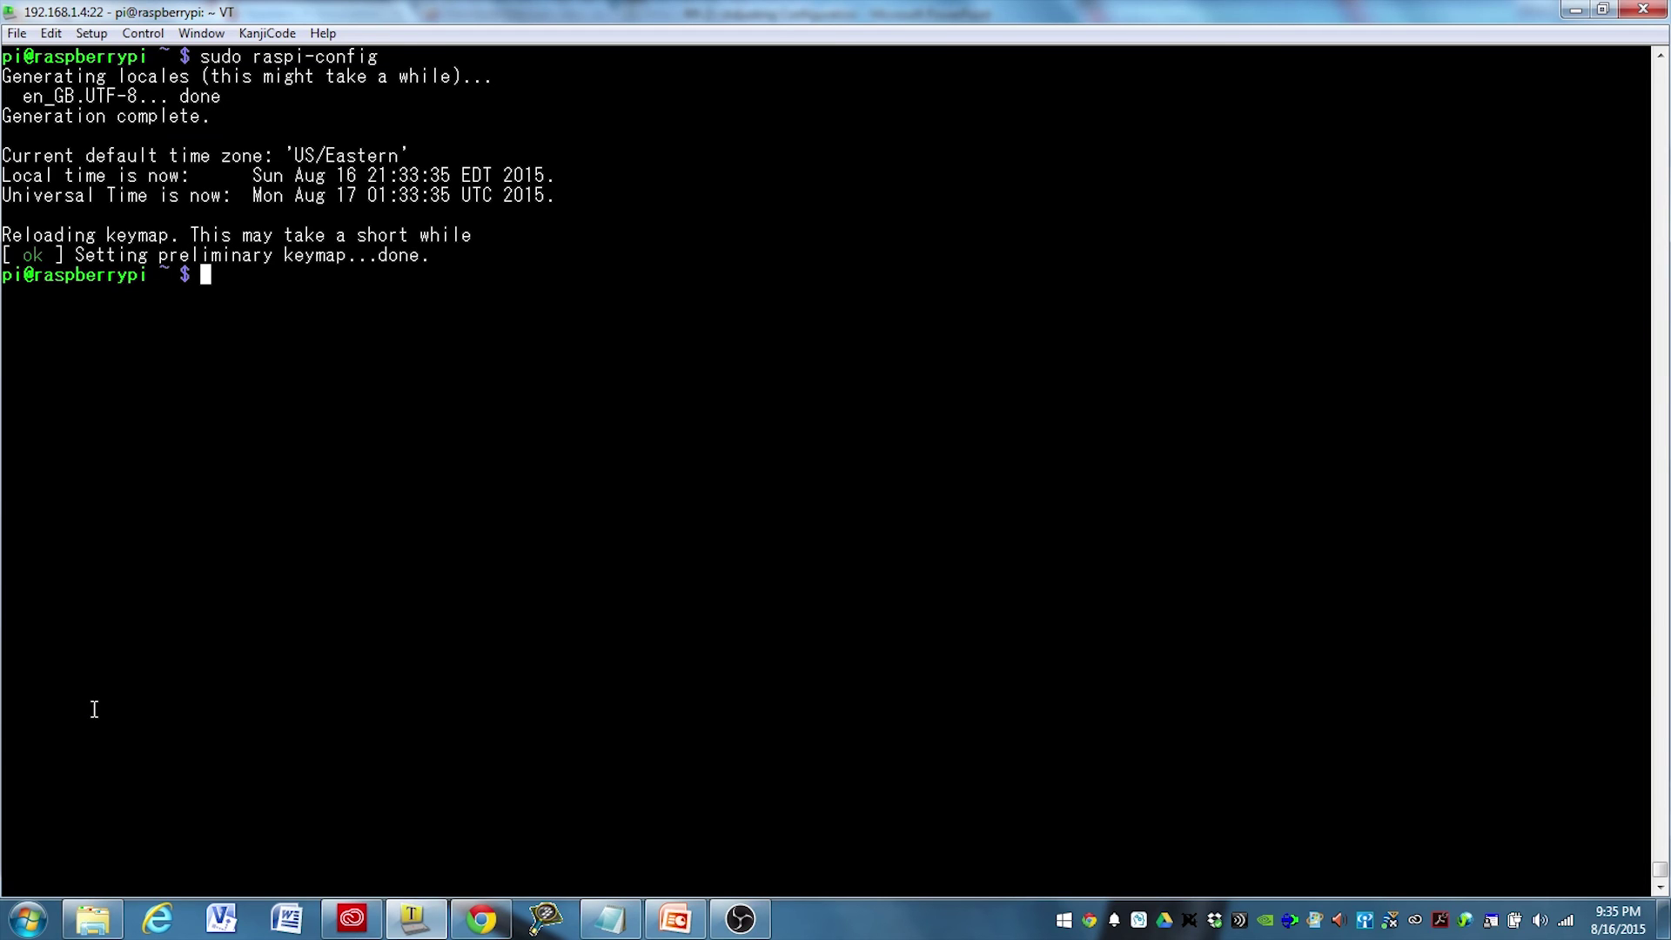